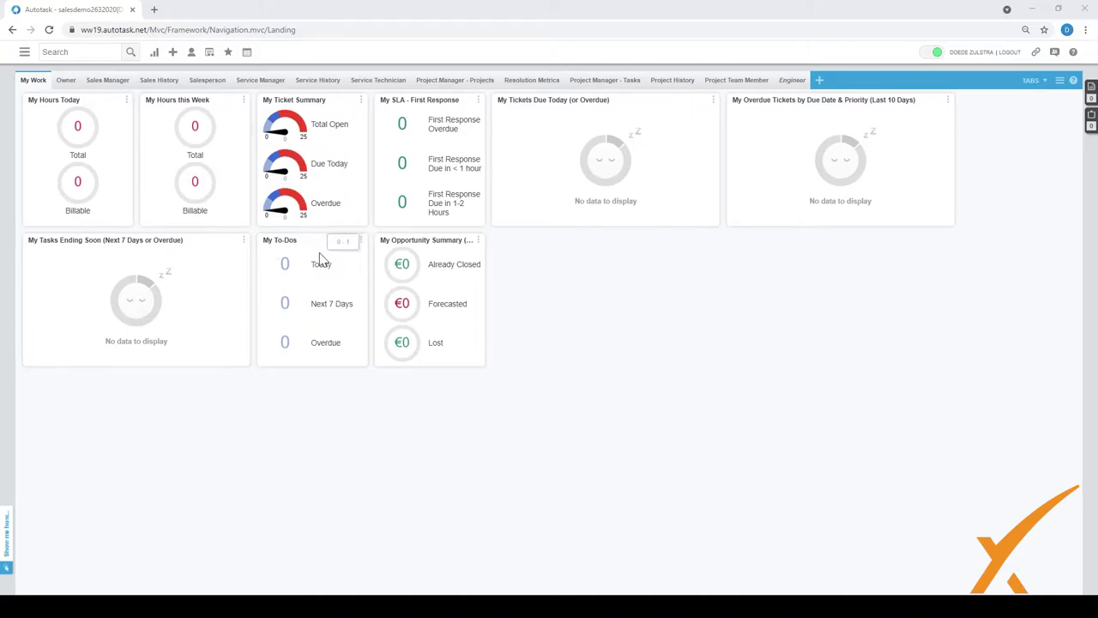
# Open Autotask's main navigation menu from the My Work dashboard
pyautogui.click(41, 81)
pyautogui.moveTo(26, 57)
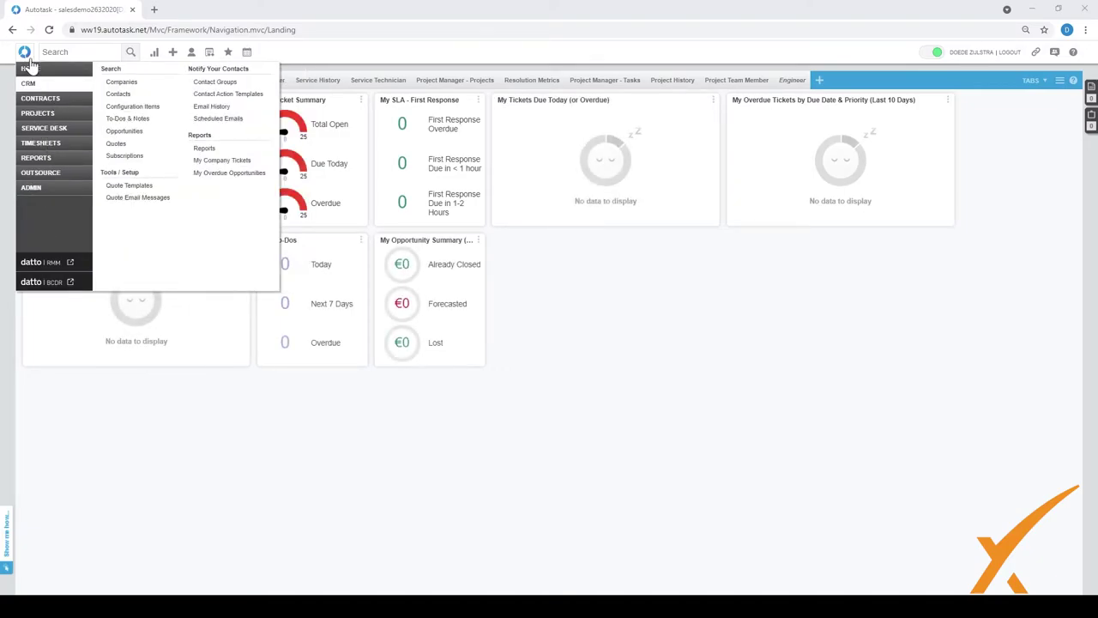
# Go to Admin, expand Configuration Items, and open Configuration Item Categories
pyautogui.click(47, 190)
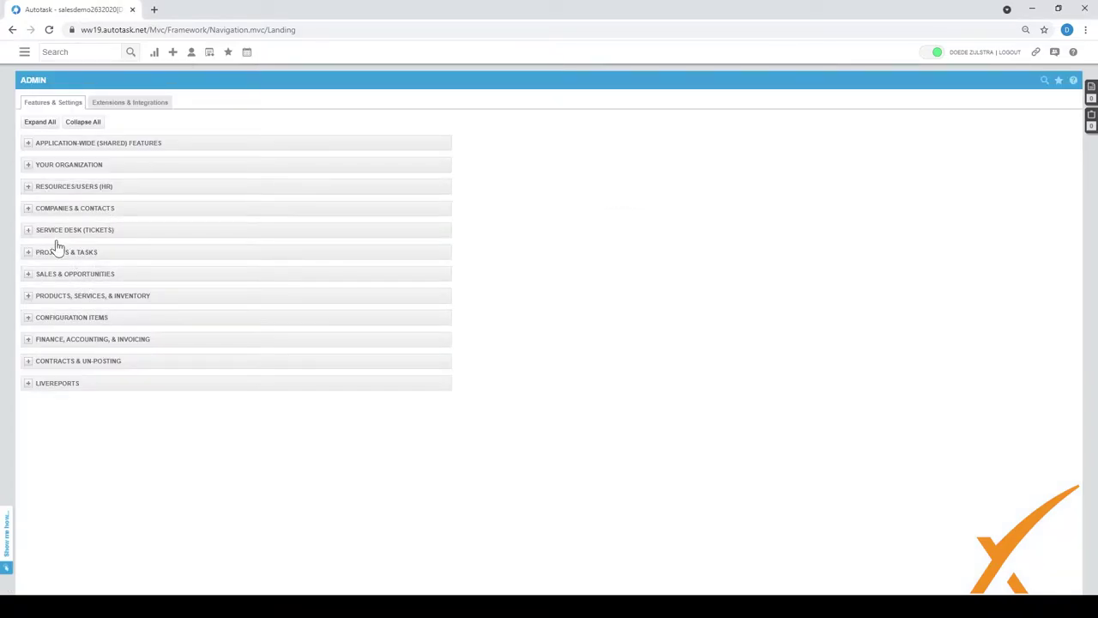
pyautogui.click(27, 319)
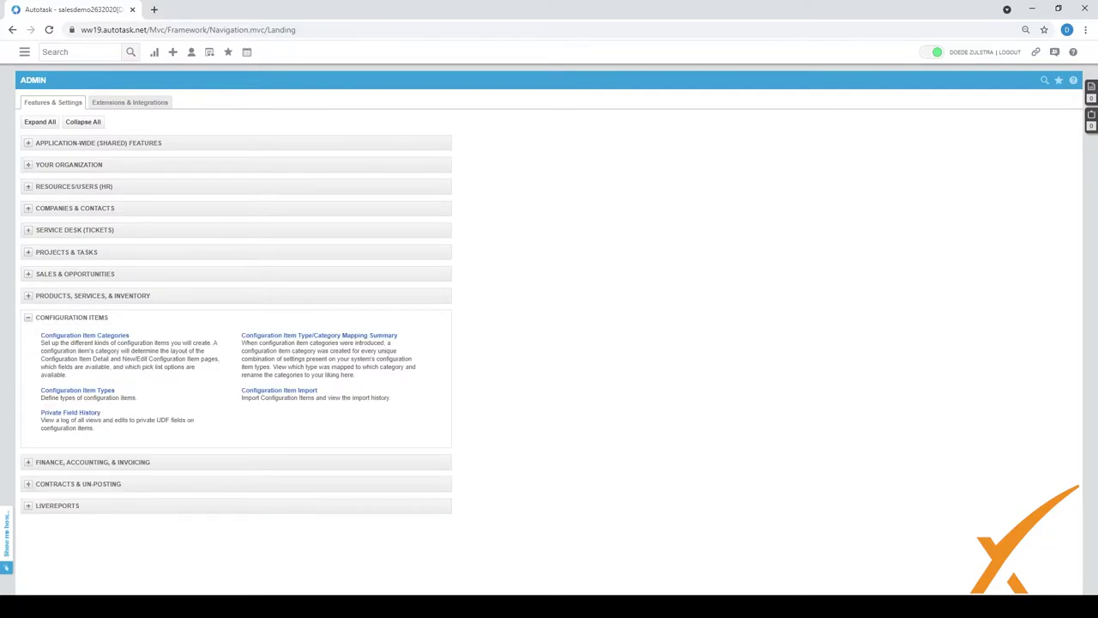
pyautogui.click(84, 337)
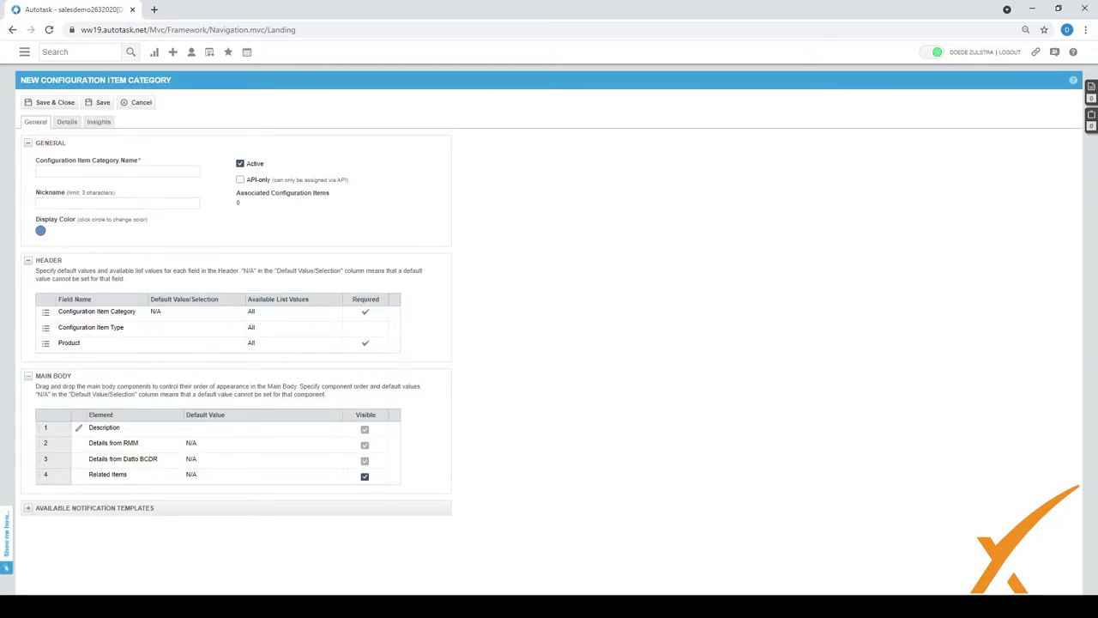
# Enter 'Software' as a new category name, then cancel and discard the unsaved form
pyautogui.click(39, 171)
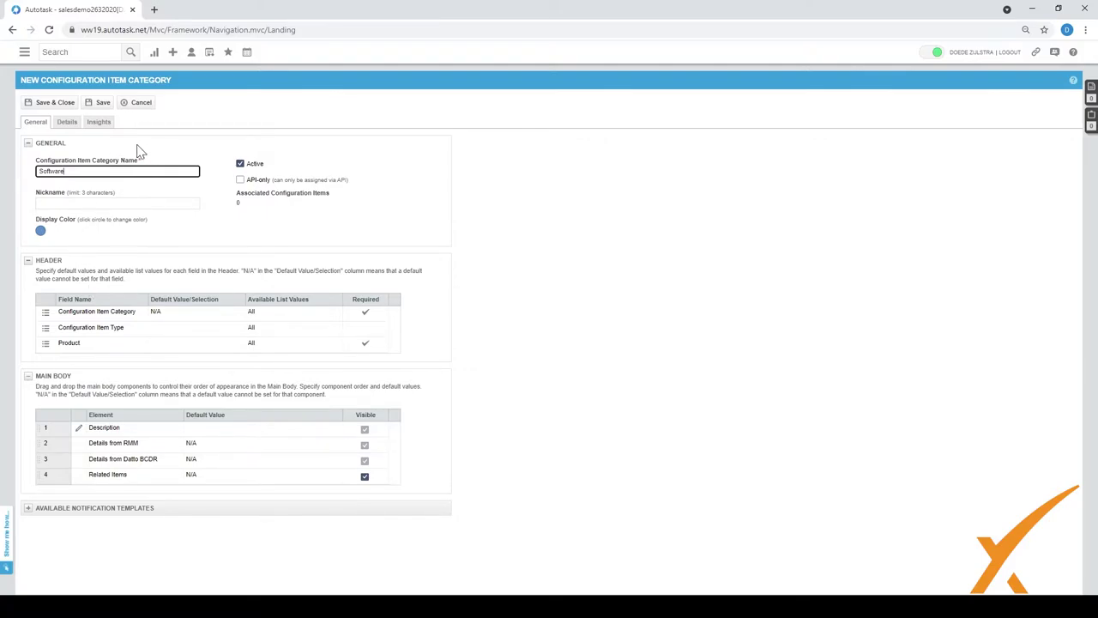
pyautogui.click(138, 104)
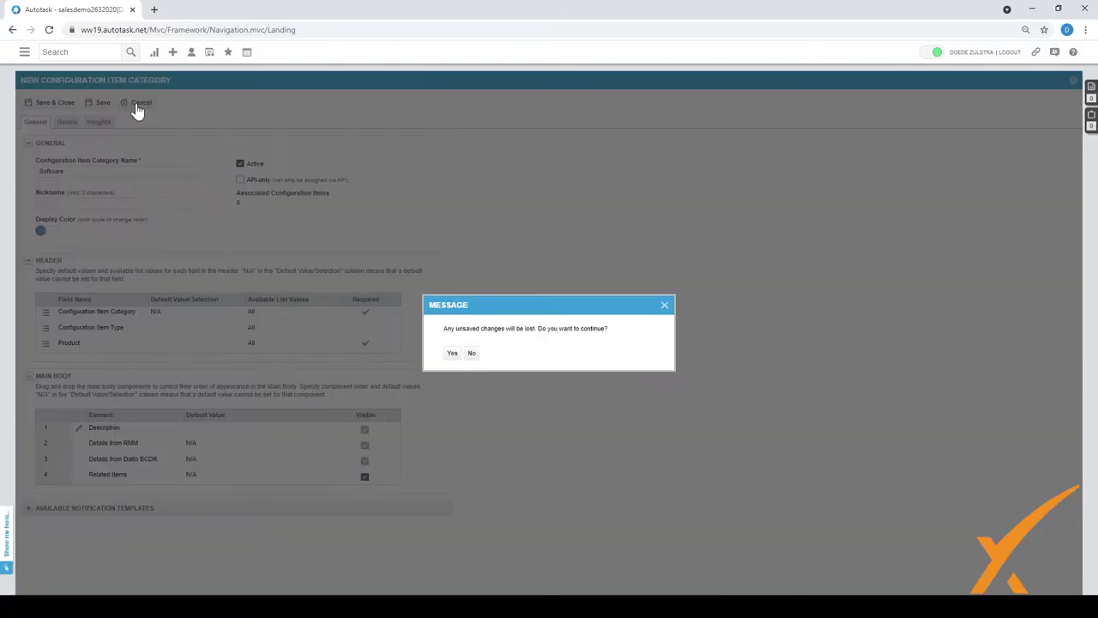
pyautogui.click(451, 354)
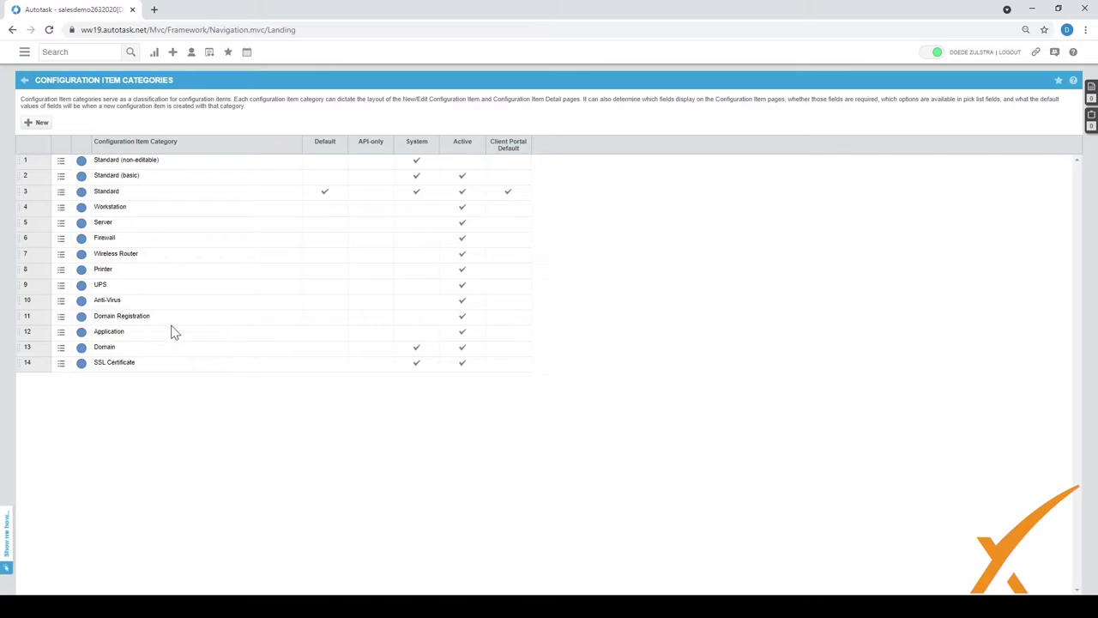
# Edit the Firewall category and expand its Available Notification Templates section
pyautogui.click(62, 365)
pyautogui.click(60, 239)
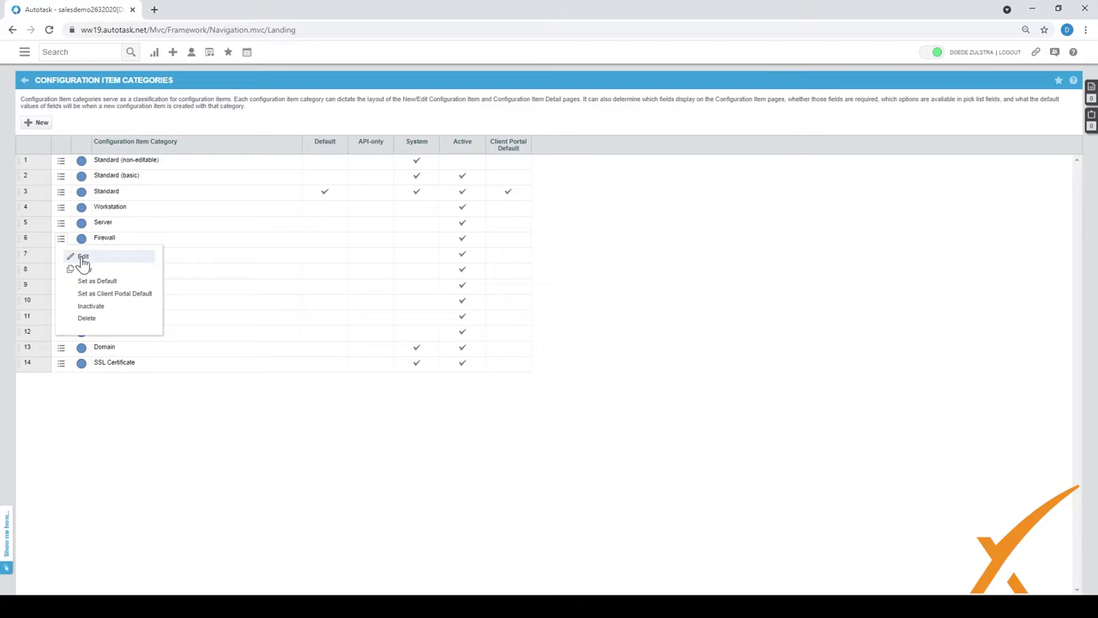
pyautogui.click(83, 258)
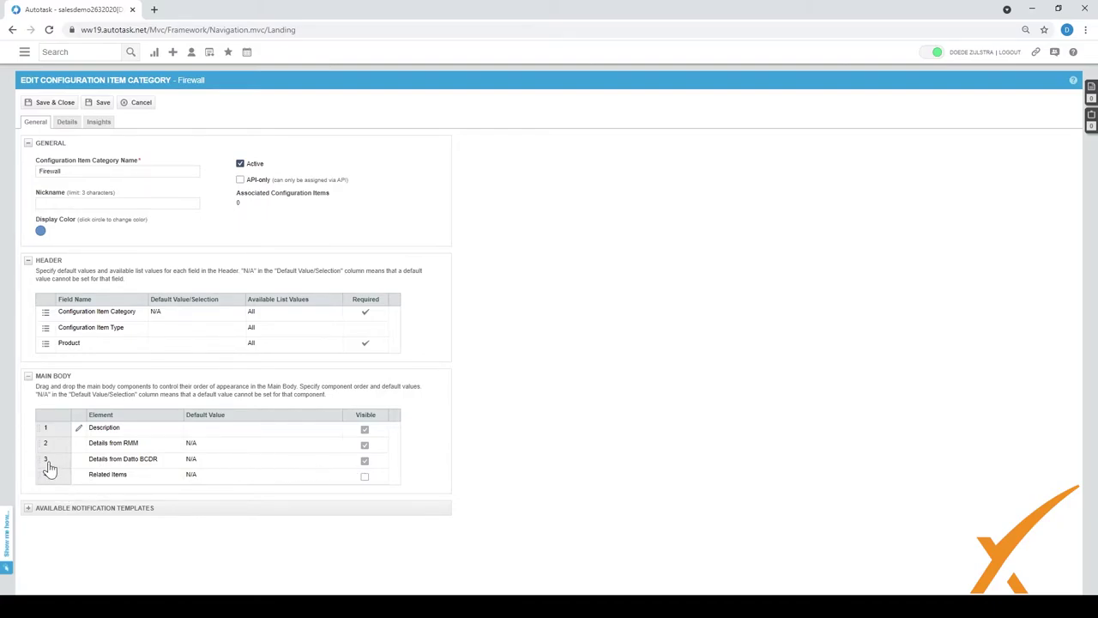
pyautogui.click(365, 461)
pyautogui.click(27, 508)
pyautogui.scroll(-1, 39, 513)
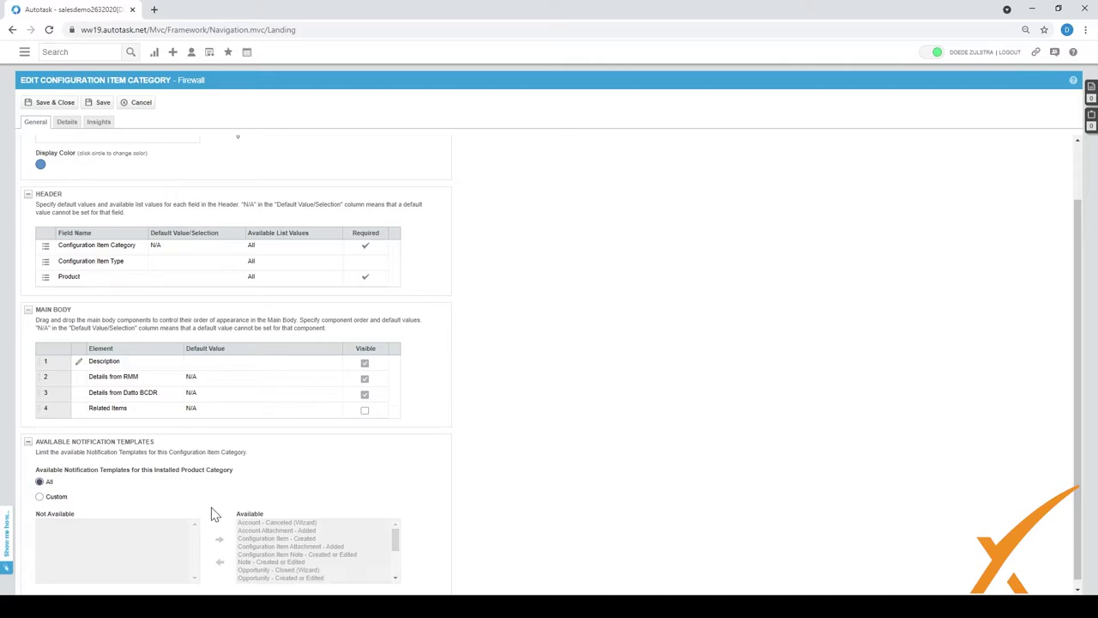
# Make the Location field Required on the Firewall category's Details tab
pyautogui.click(67, 121)
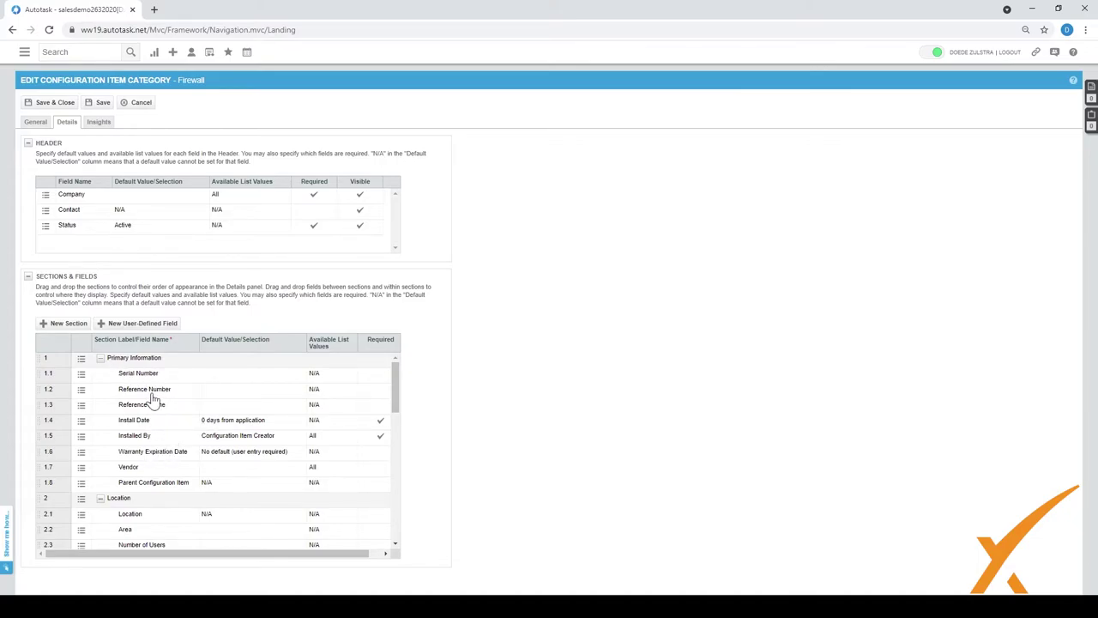
pyautogui.moveTo(398, 412); pyautogui.dragTo(249, 441)
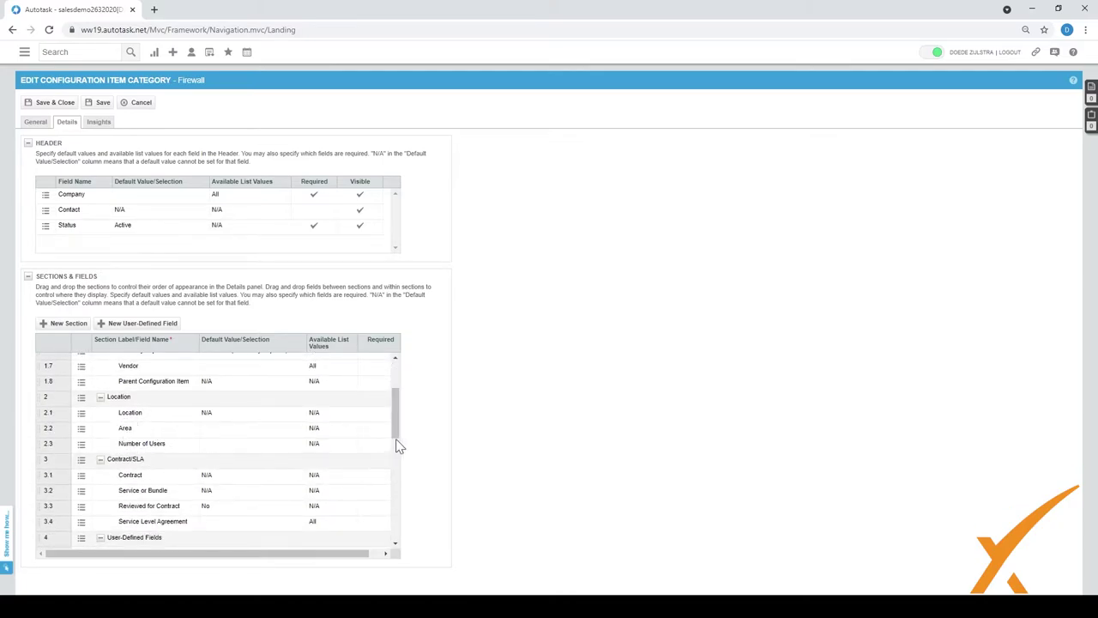
pyautogui.click(110, 431)
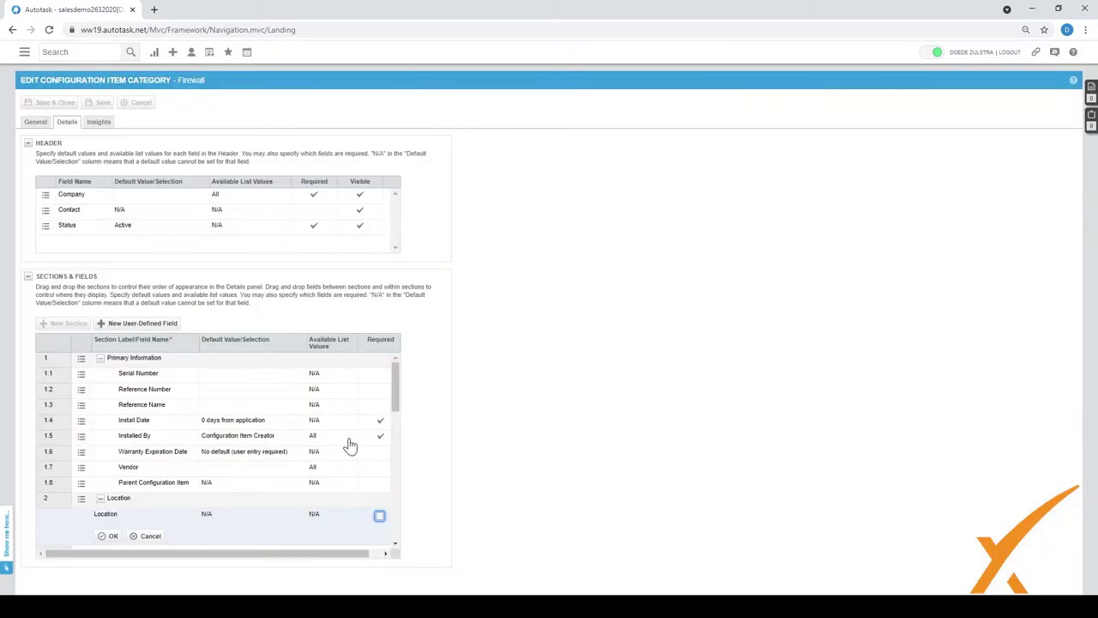
pyautogui.click(379, 516)
pyautogui.click(111, 537)
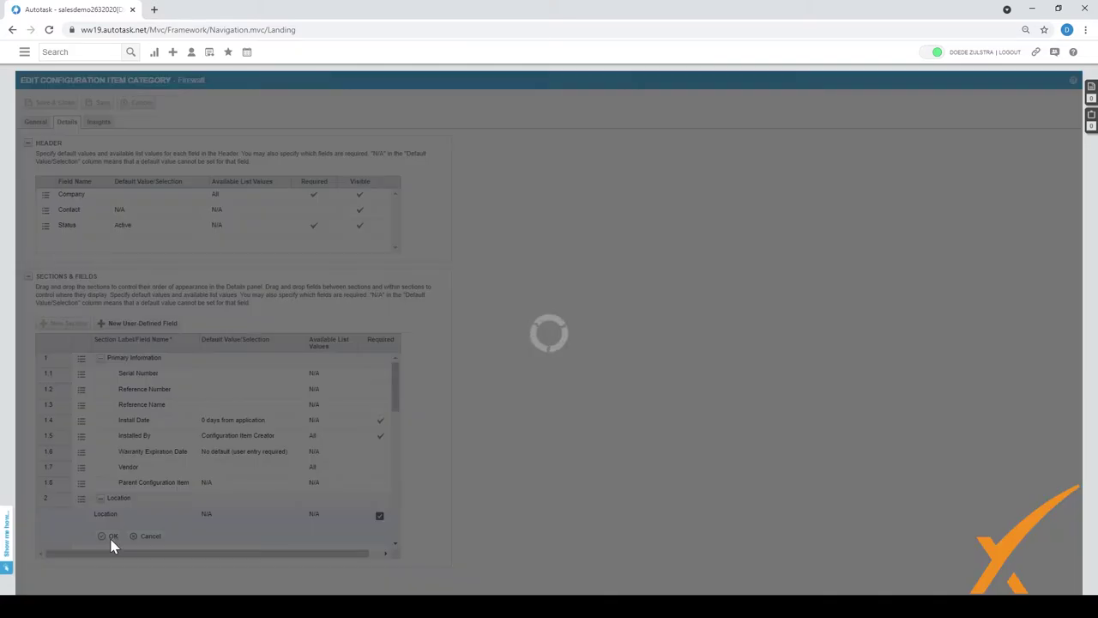
pyautogui.moveTo(397, 417); pyautogui.dragTo(397, 463)
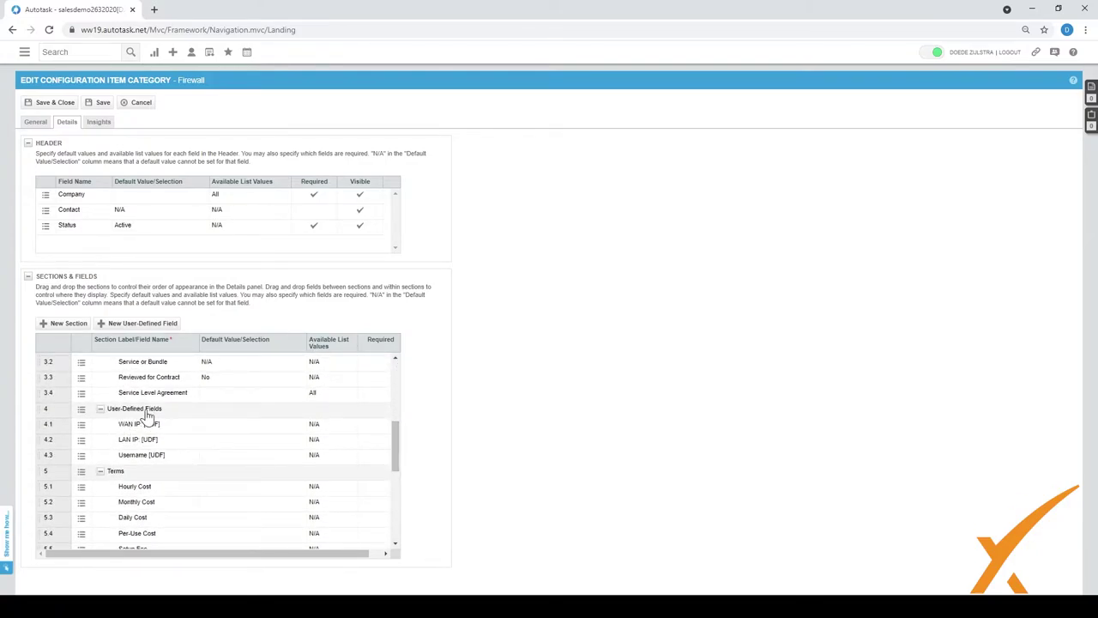
pyautogui.moveTo(398, 444); pyautogui.dragTo(397, 447)
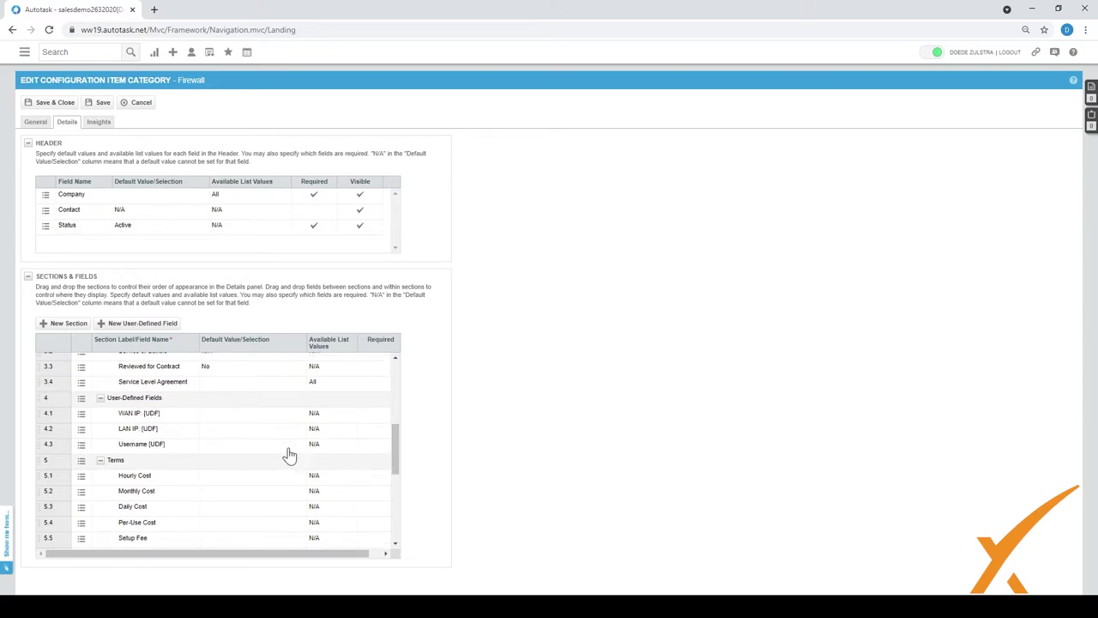
pyautogui.scroll(-2, 393, 448)
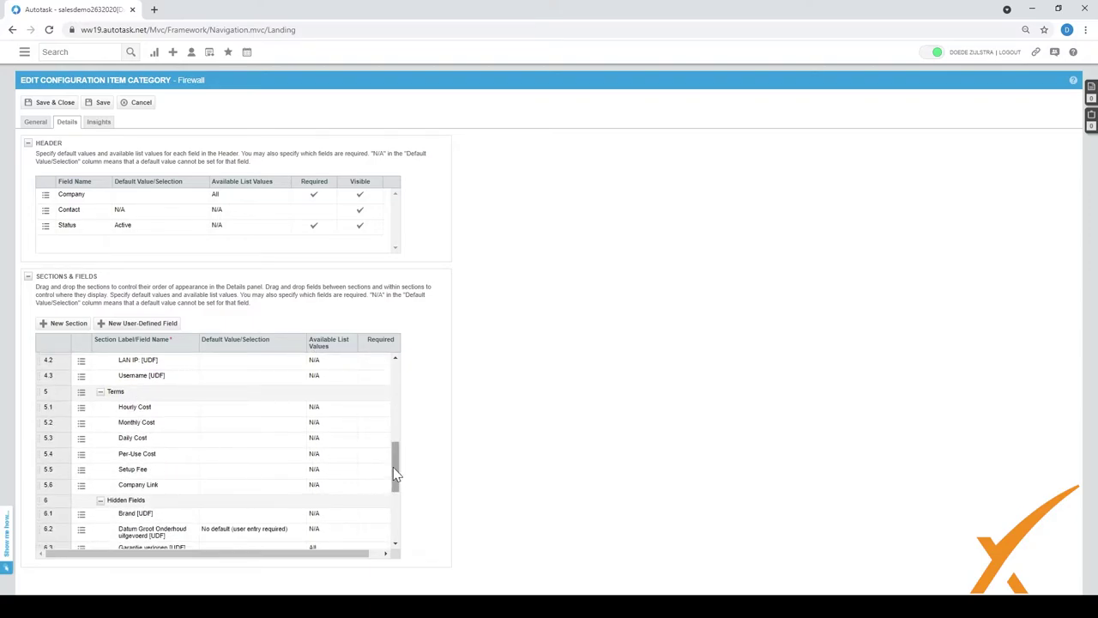
pyautogui.moveTo(393, 466); pyautogui.dragTo(396, 507)
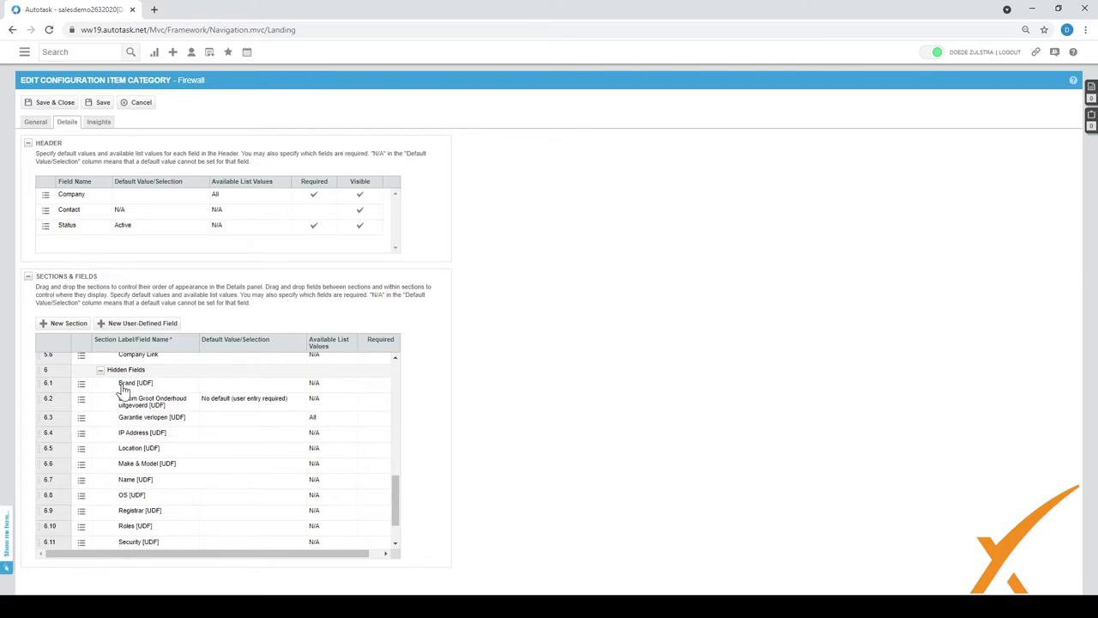
pyautogui.moveTo(395, 486); pyautogui.dragTo(400, 361)
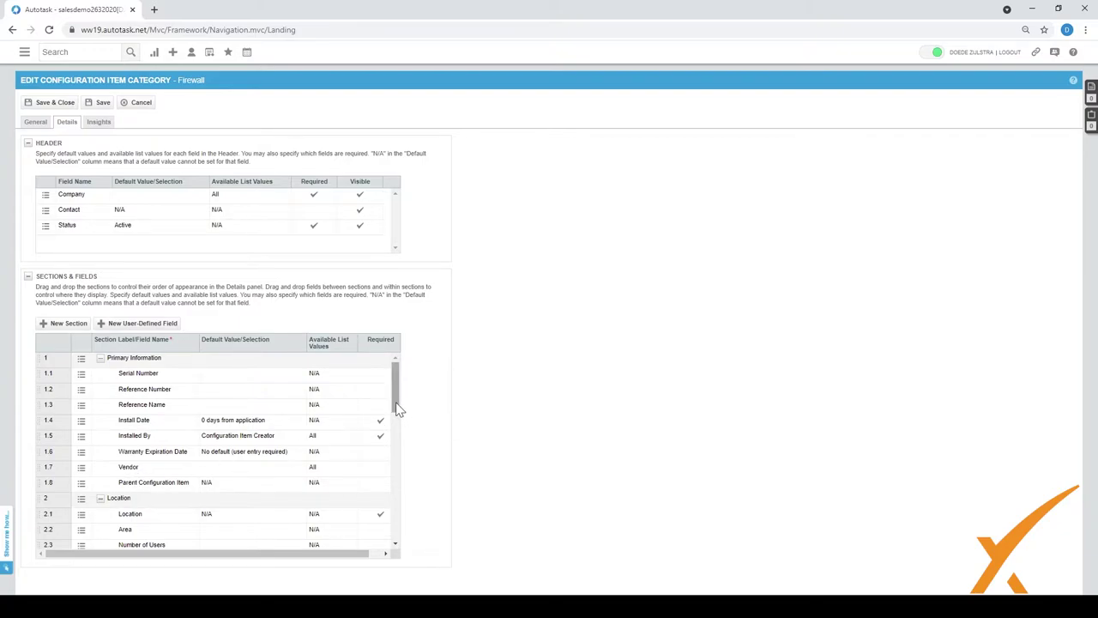
pyautogui.moveTo(398, 409); pyautogui.dragTo(407, 514)
pyautogui.moveTo(80, 413)
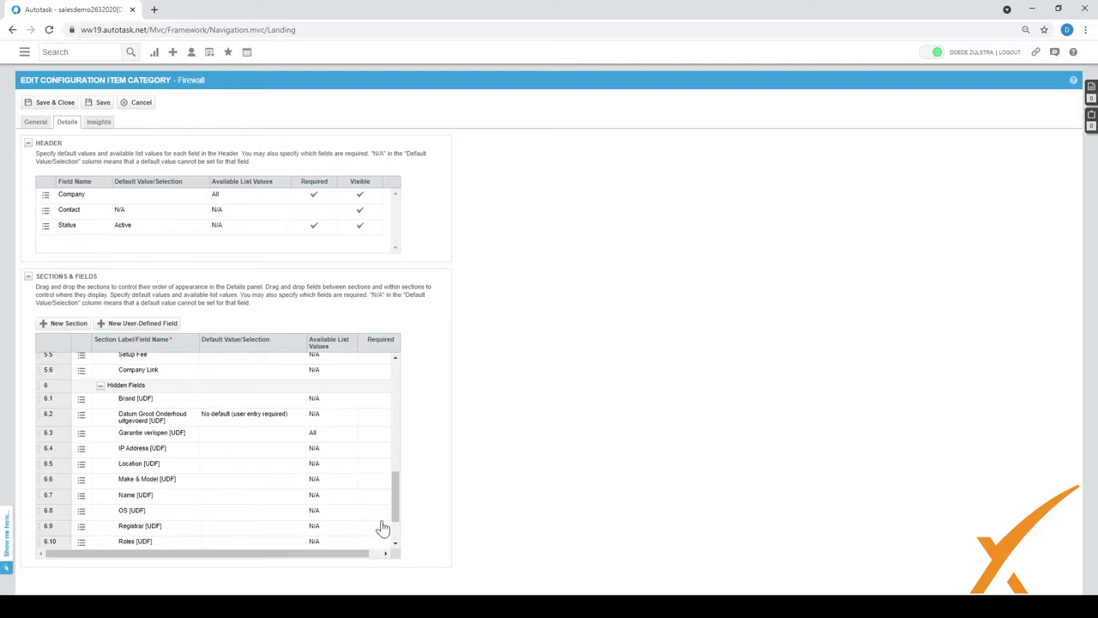
pyautogui.scroll(-2, 394, 503)
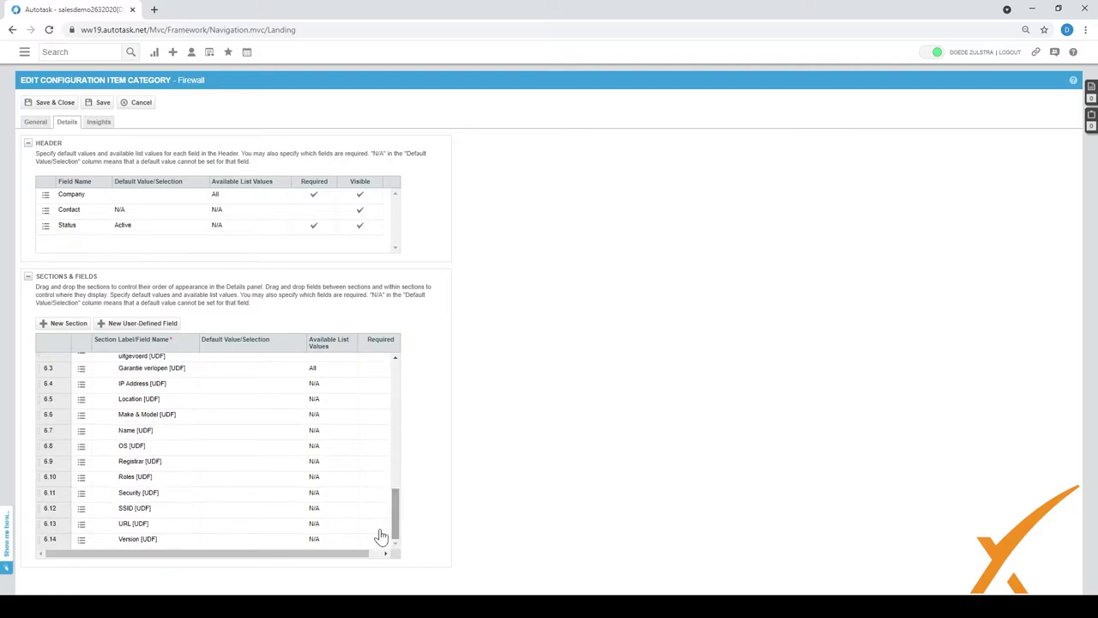
# Discard the Firewall category edits and open the Configuration Item Types list
pyautogui.click(136, 107)
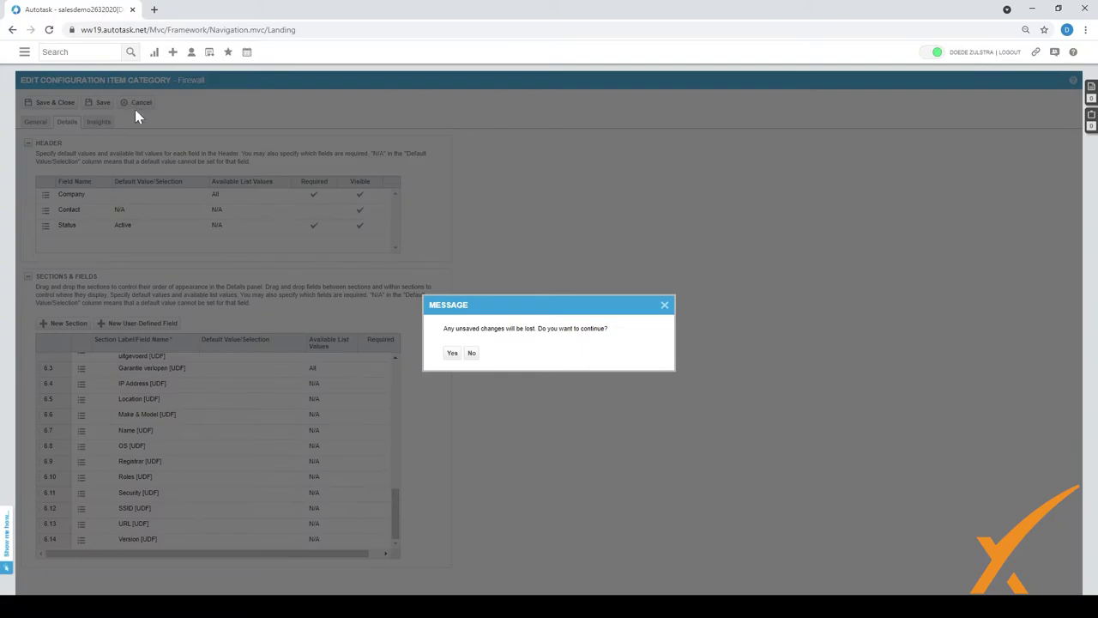
pyautogui.click(451, 354)
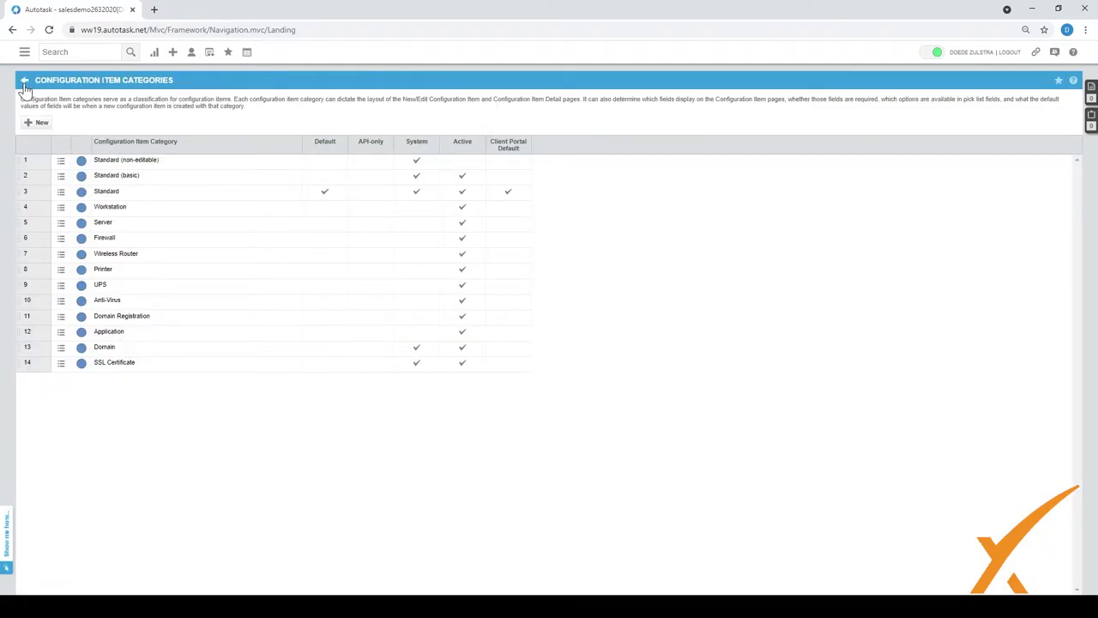
pyautogui.click(24, 81)
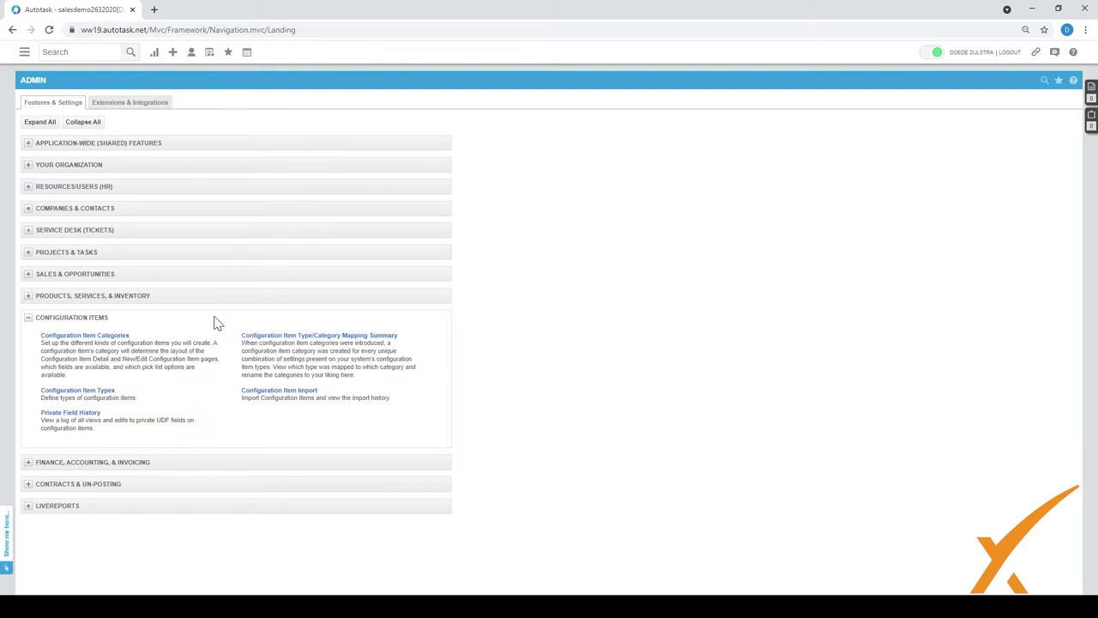
pyautogui.click(86, 391)
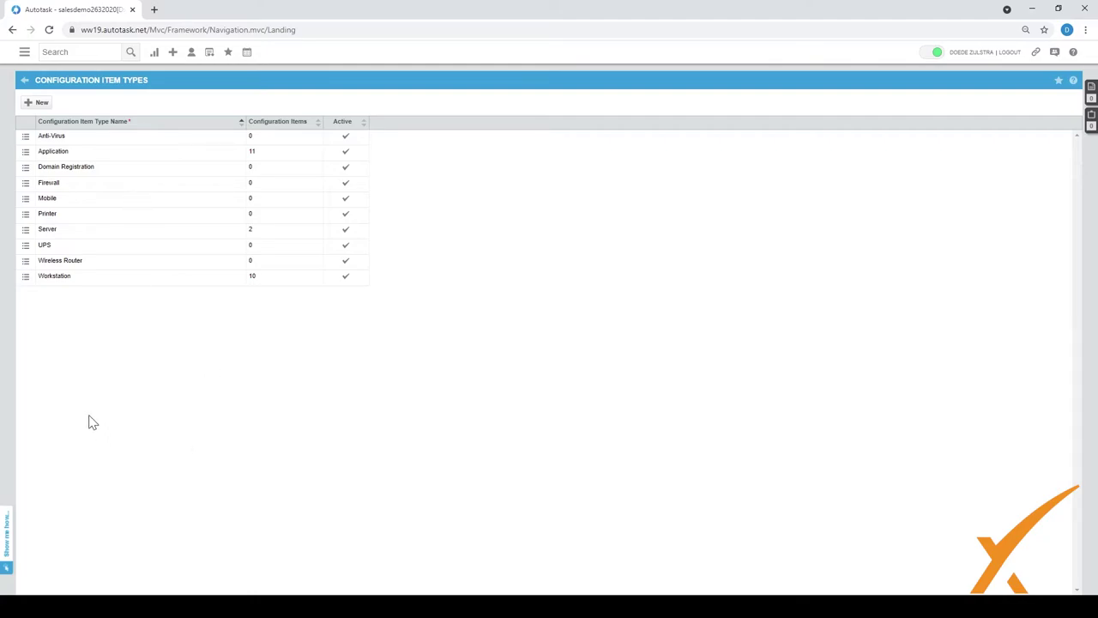
# Rename the Workstation type to 'Workstation/Desktop/Laptop (Endpoint)' and save it
pyautogui.click(26, 276)
pyautogui.click(48, 295)
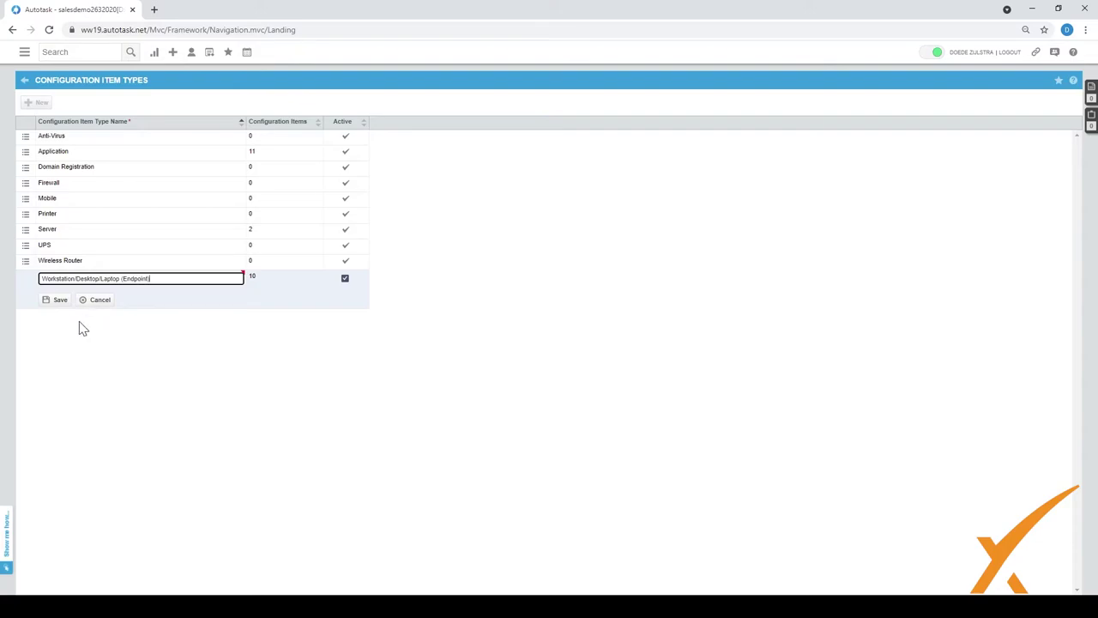
pyautogui.click(58, 302)
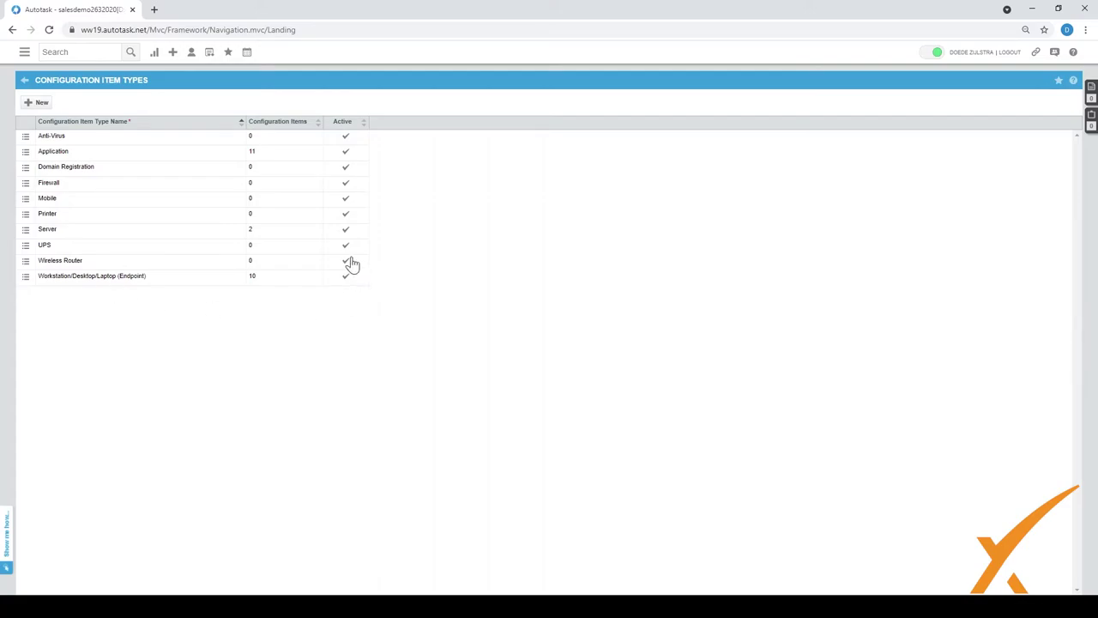
# Check the Field and Action Performed By filters in Private Field History, then return to Admin
pyautogui.click(26, 82)
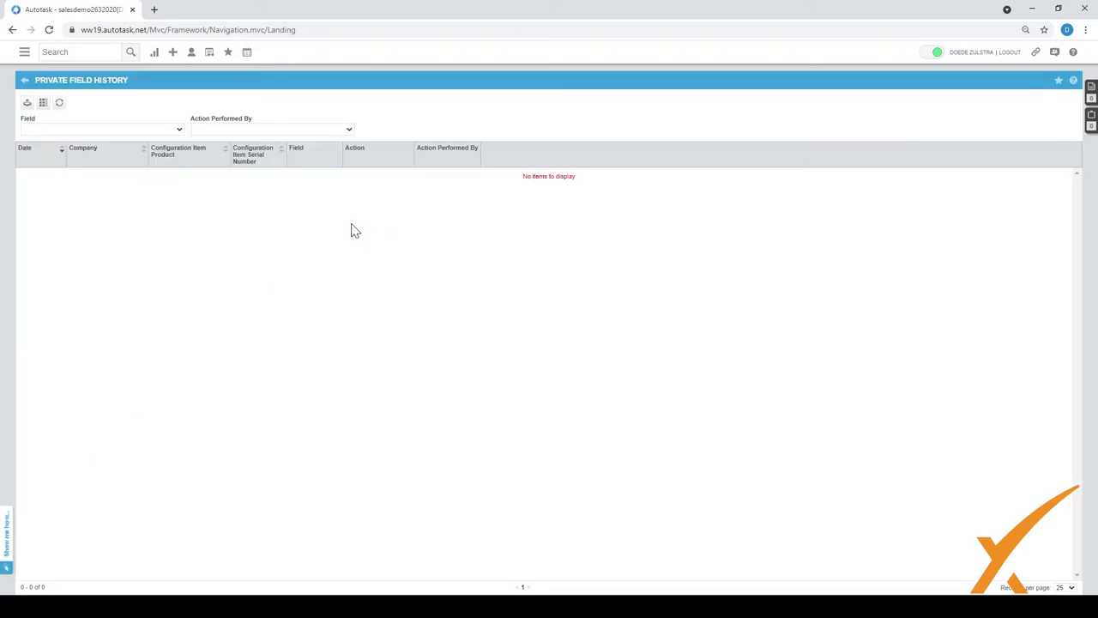
pyautogui.click(175, 132)
pyautogui.click(232, 129)
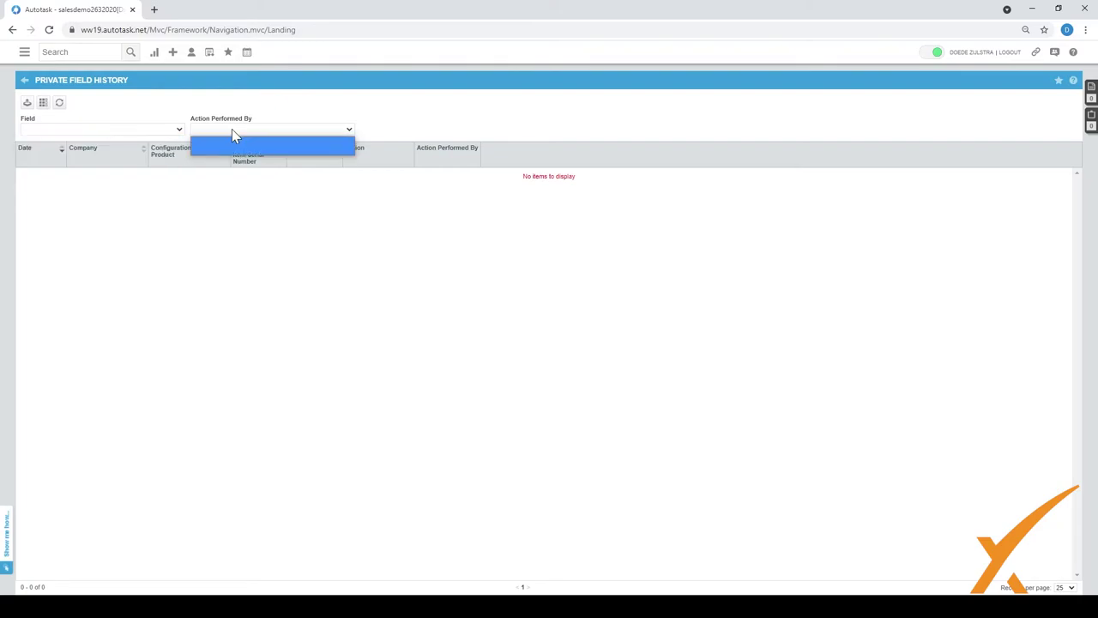
pyautogui.click(100, 130)
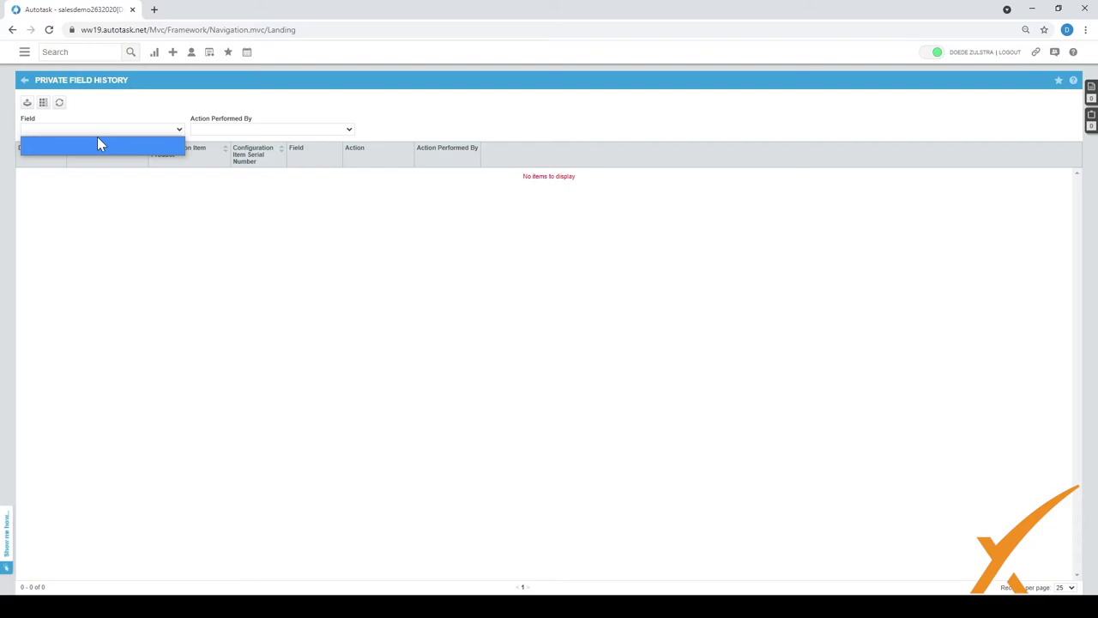
pyautogui.click(163, 185)
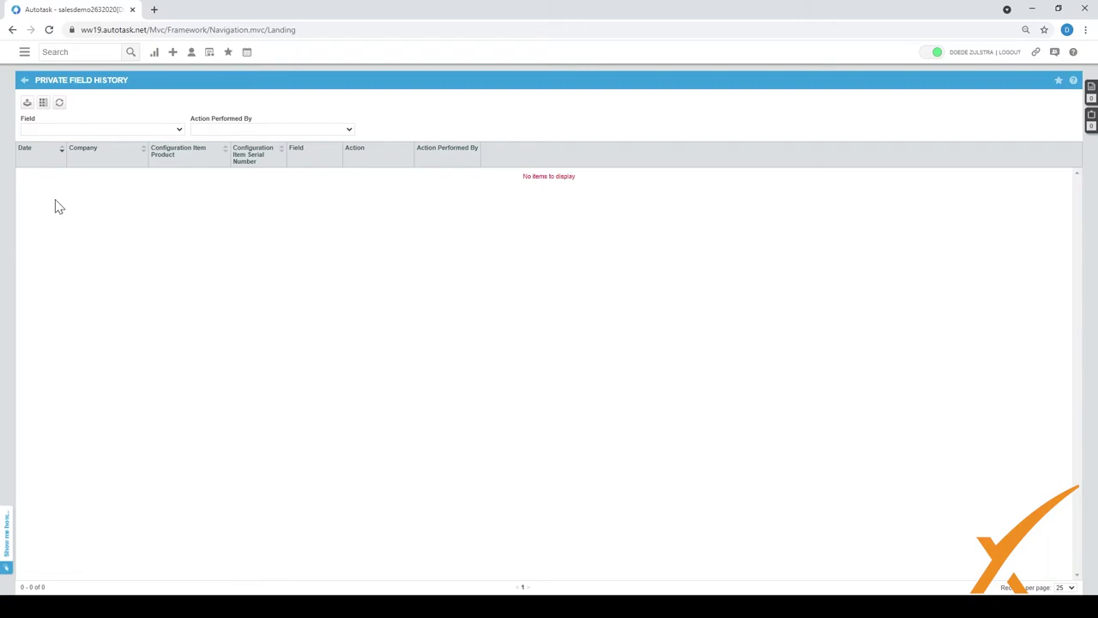
pyautogui.click(24, 80)
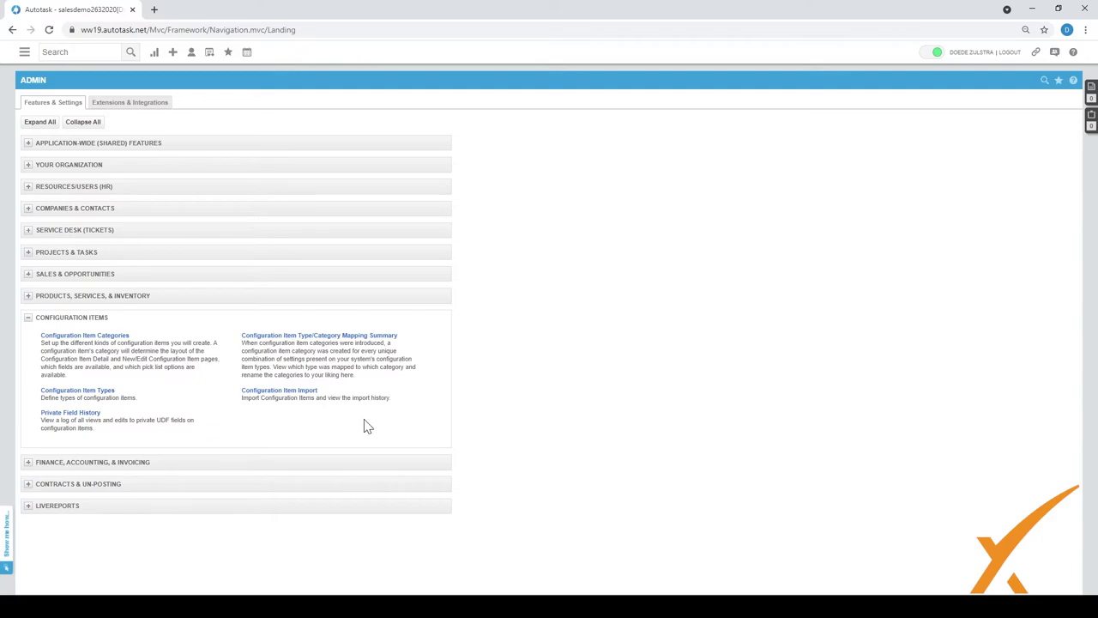
pyautogui.click(296, 335)
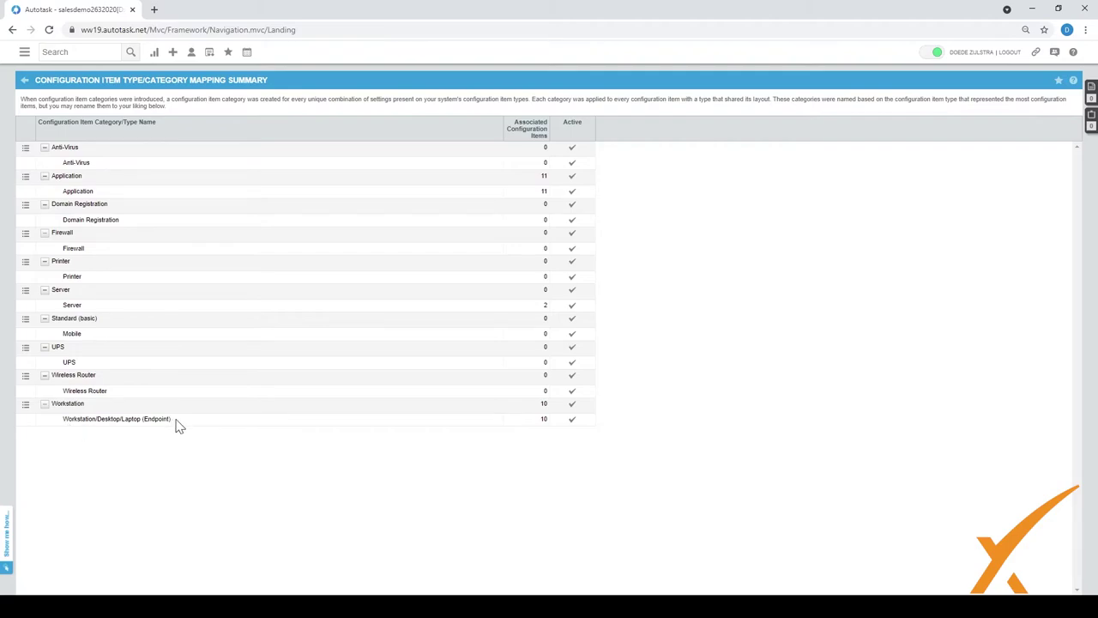
pyautogui.moveTo(170, 418); pyautogui.dragTo(62, 419)
pyautogui.click(25, 80)
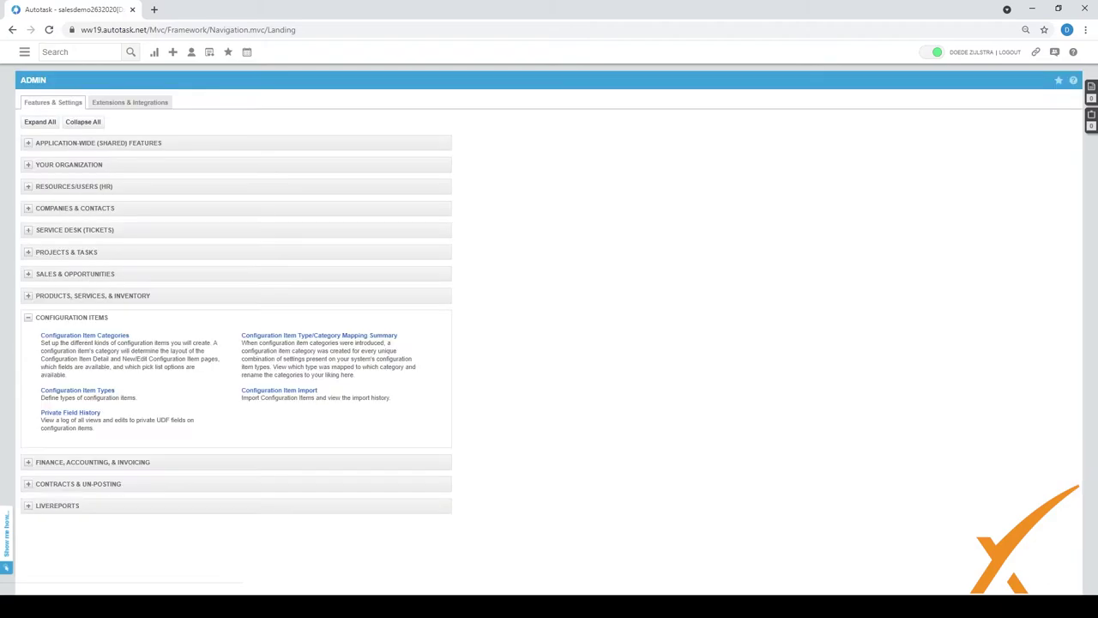
# Create a new active configuration item type named Laptop
pyautogui.click(79, 391)
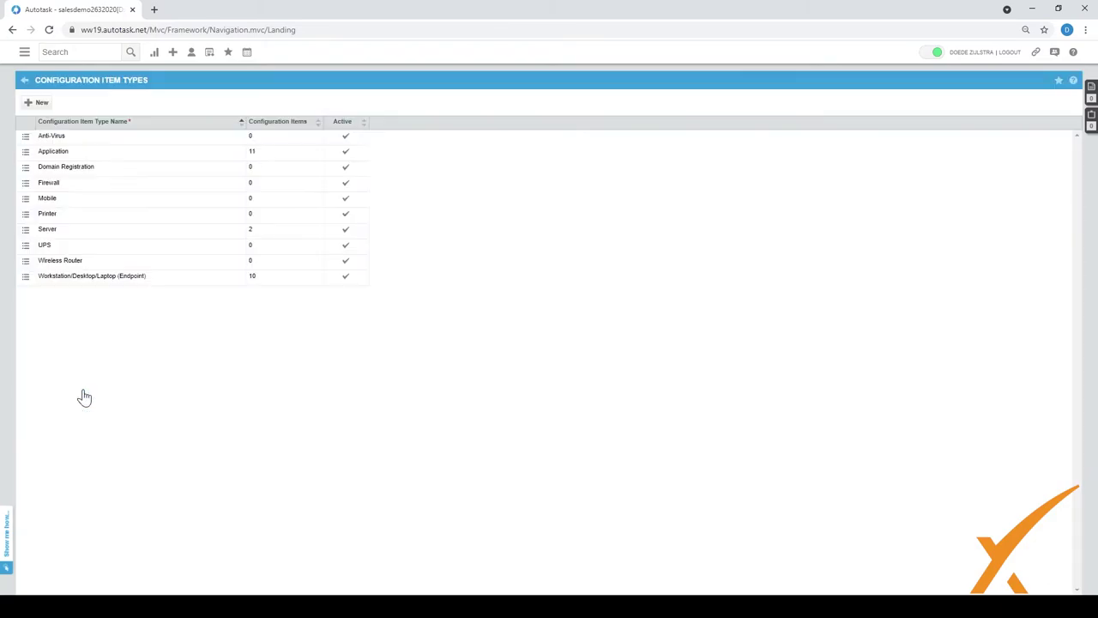
pyautogui.click(39, 102)
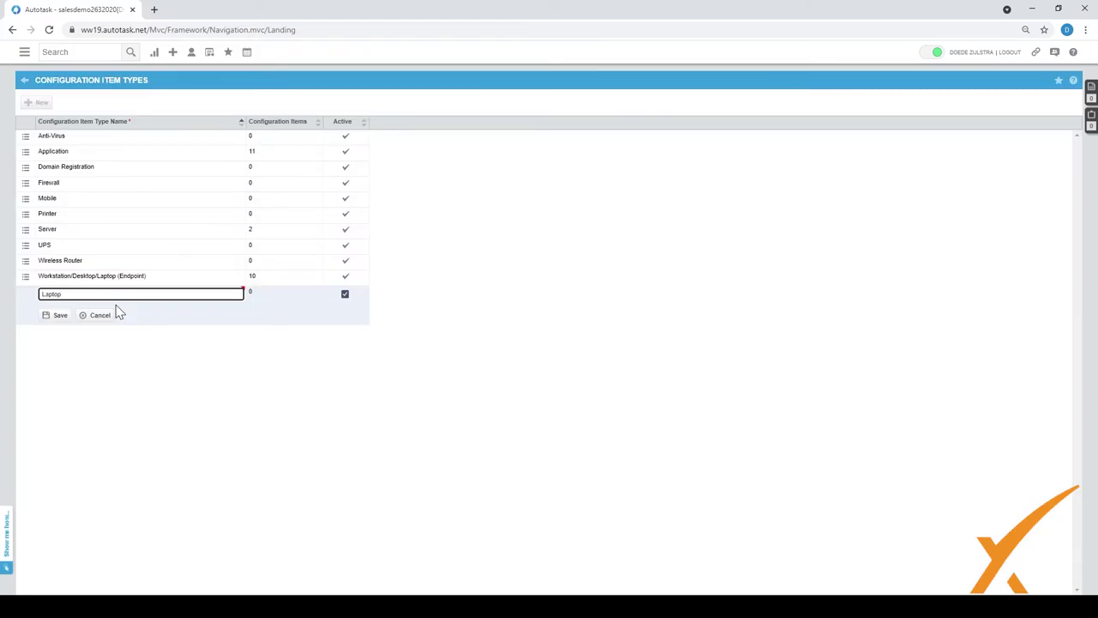
pyautogui.write('Laptop')
pyautogui.click(53, 314)
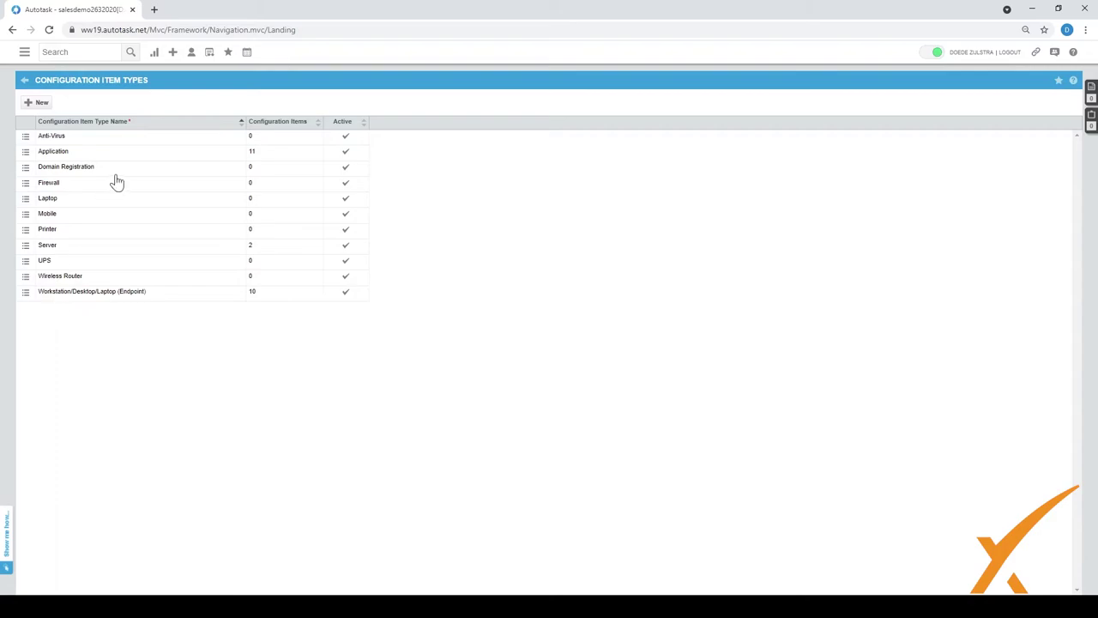
# Reopen the Type/Category Mapping Summary and start editing the Workstation category
pyautogui.click(24, 79)
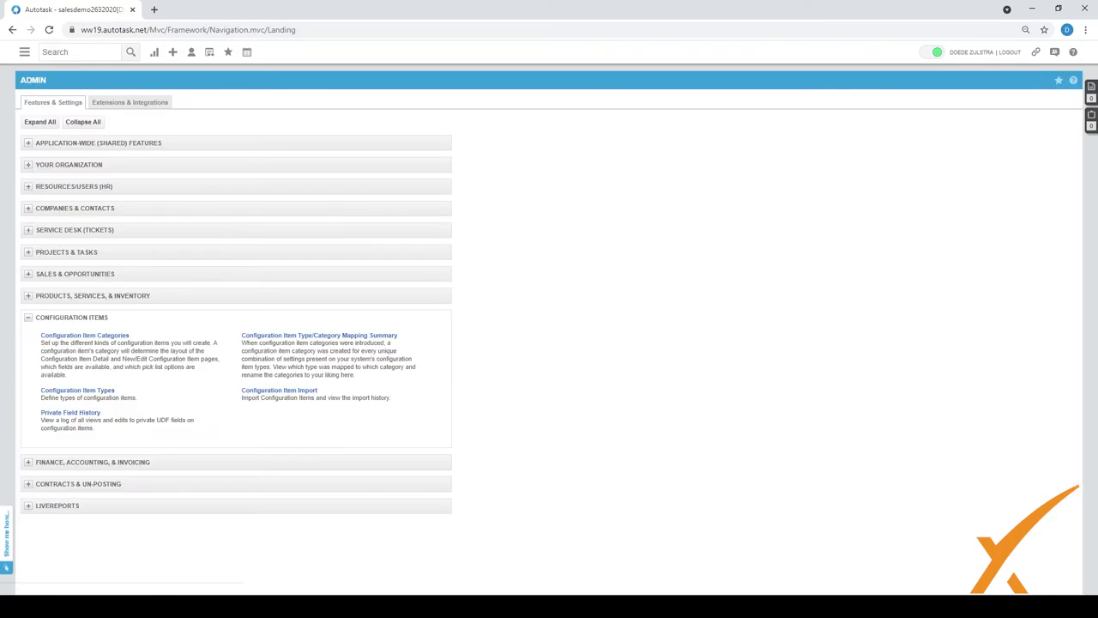
pyautogui.click(266, 337)
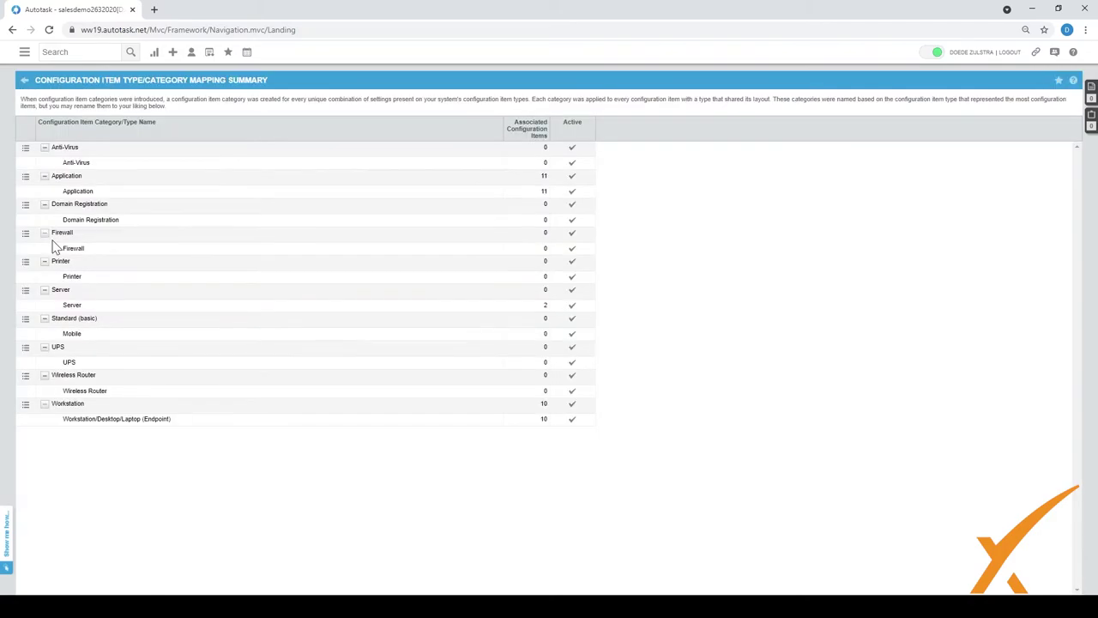
pyautogui.click(27, 405)
pyautogui.click(82, 403)
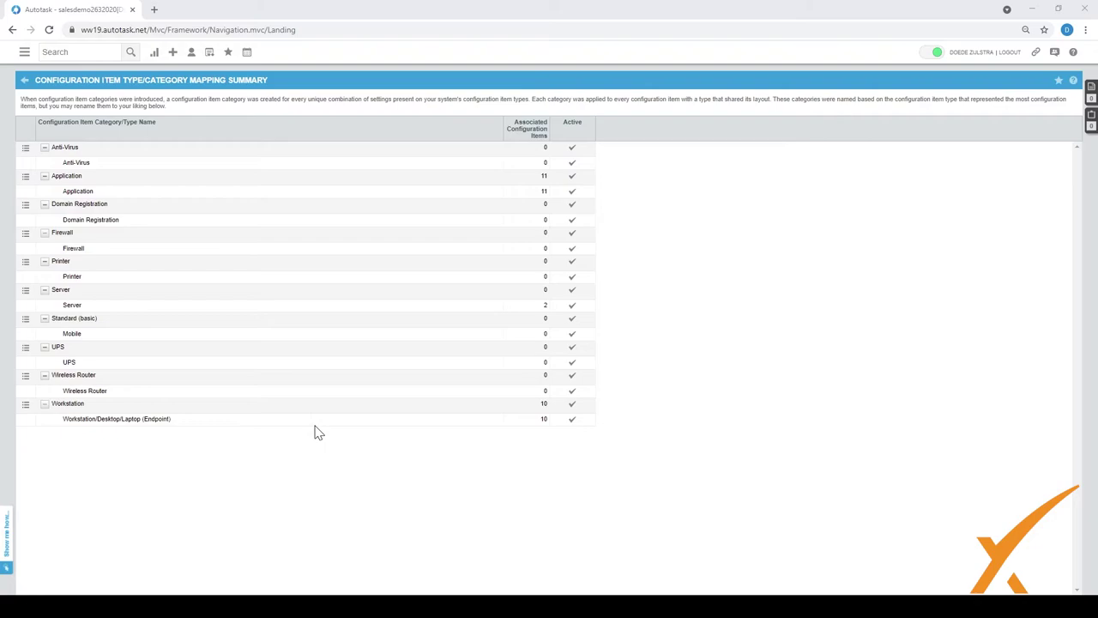
# Search configuration items of type Workstation/Desktop/Laptop (Endpoint) and open the first result's actions
pyautogui.click(24, 51)
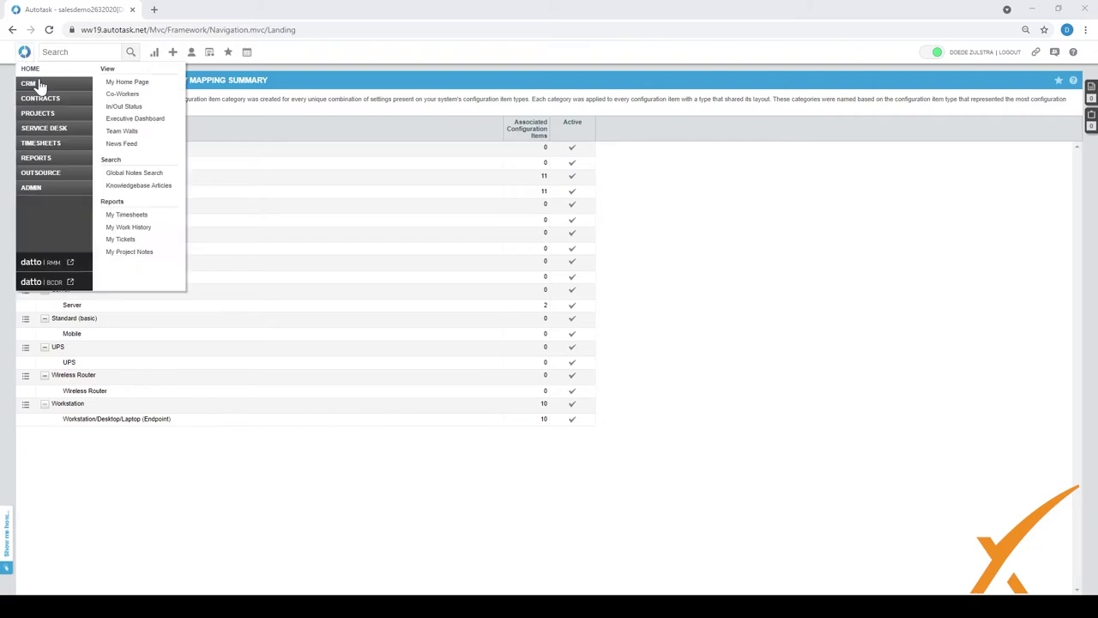
pyautogui.moveTo(39, 86)
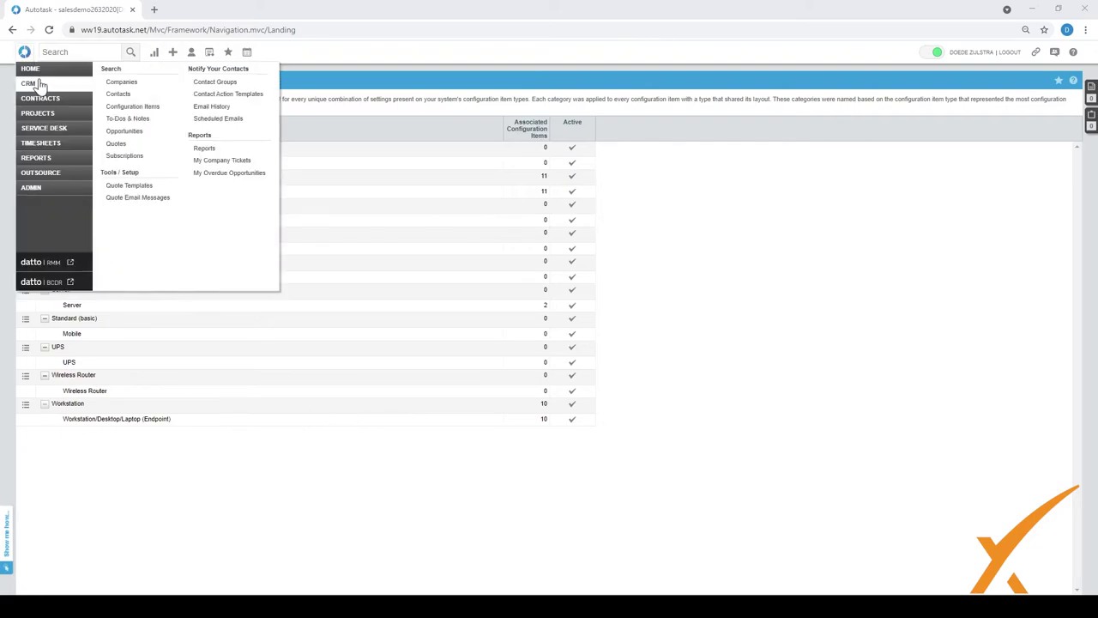
pyautogui.click(140, 108)
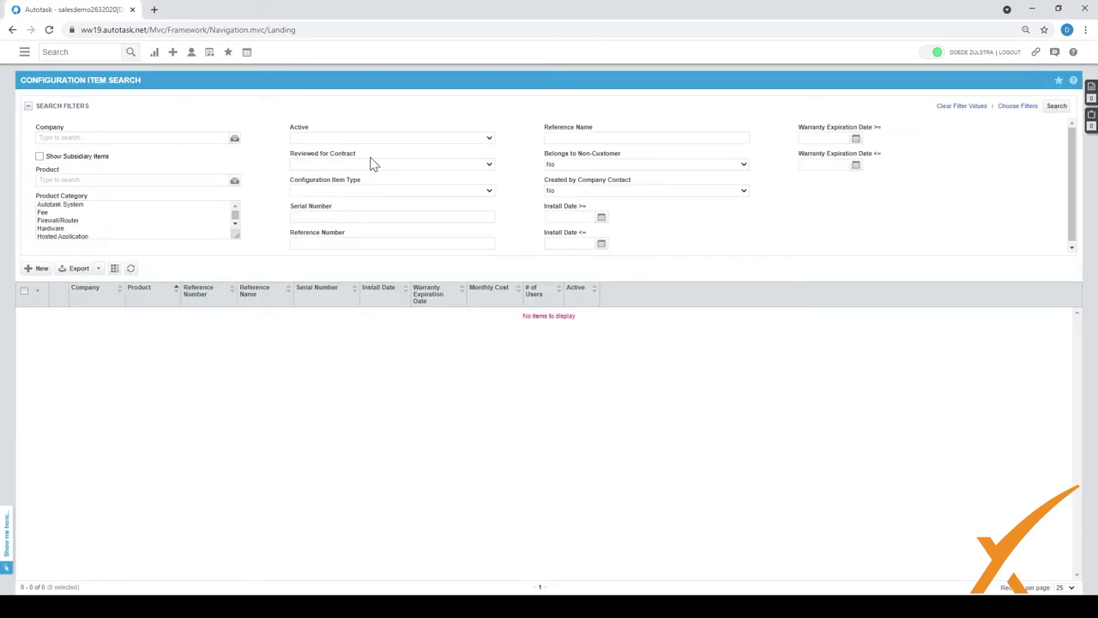
pyautogui.click(331, 192)
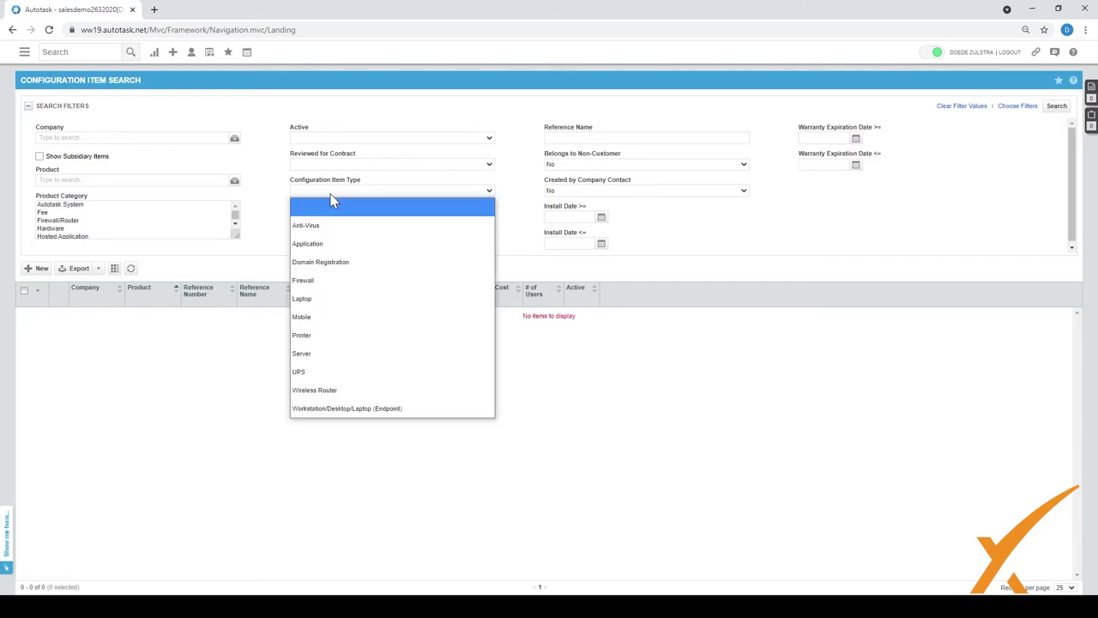
pyautogui.click(334, 409)
pyautogui.click(1054, 107)
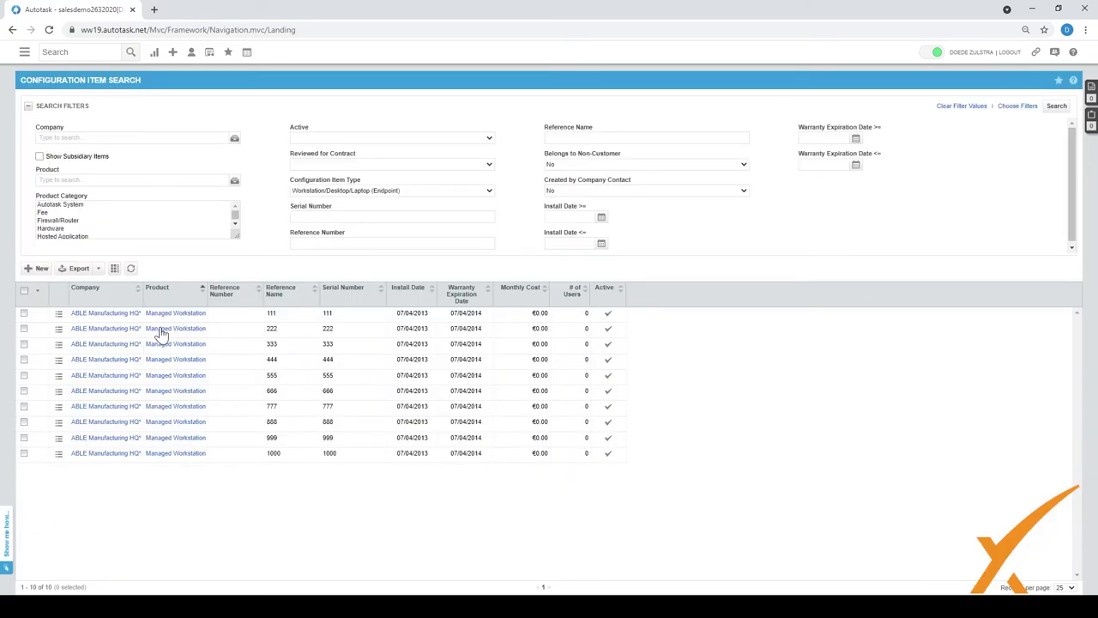
pyautogui.click(59, 314)
# Edit configuration item serial 111, set its Configuration Item Type to Laptop, and save and close
pyautogui.click(98, 360)
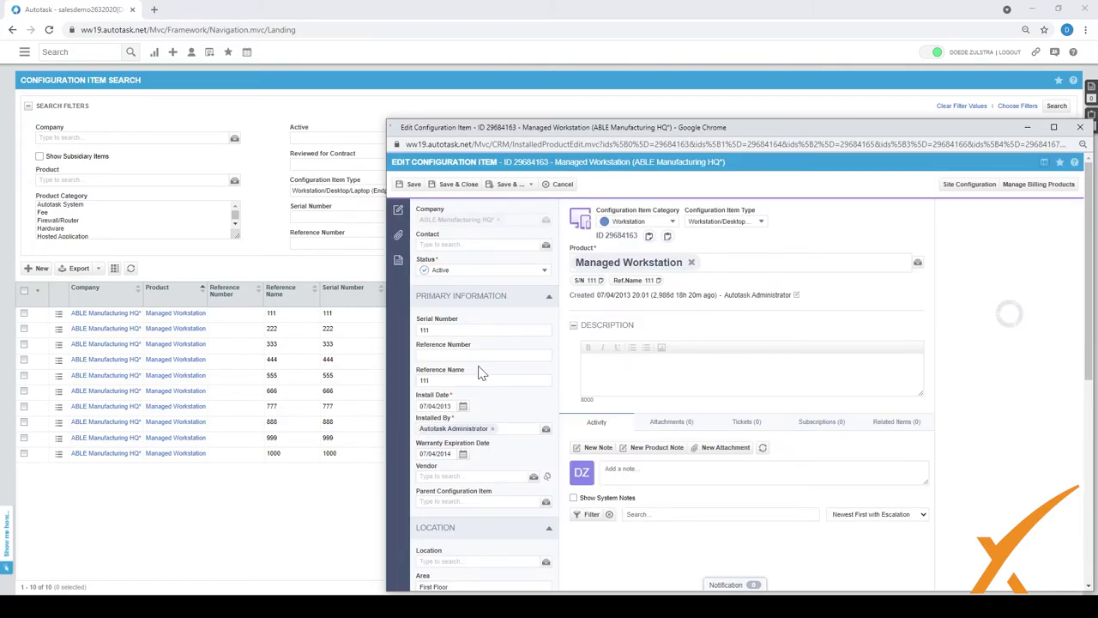
pyautogui.scroll(-4, 478, 371)
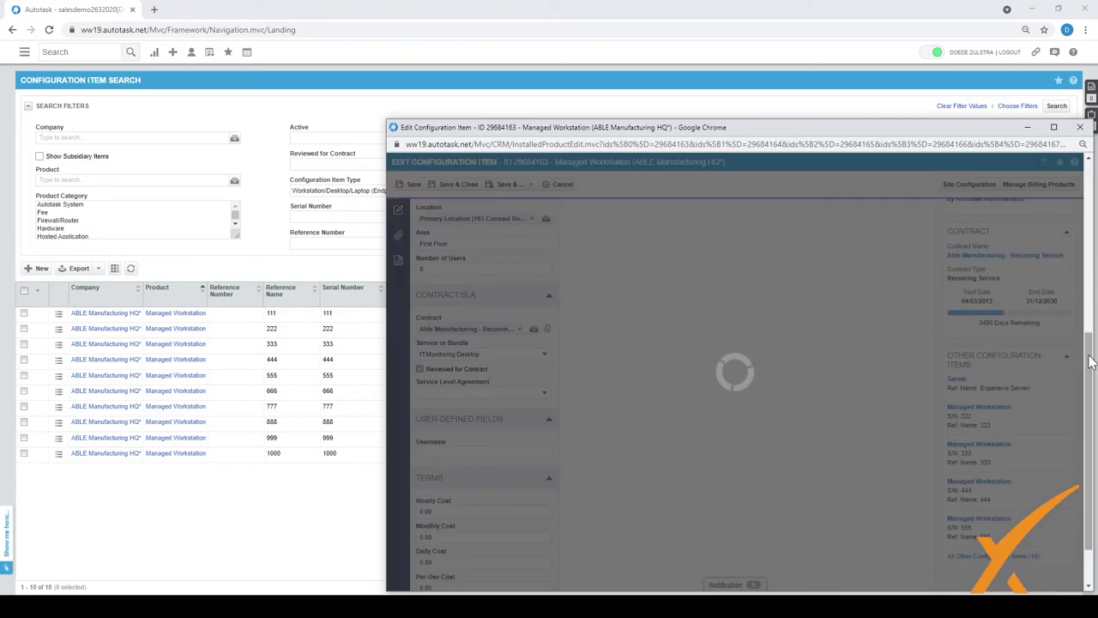
pyautogui.scroll(2, 1090, 364)
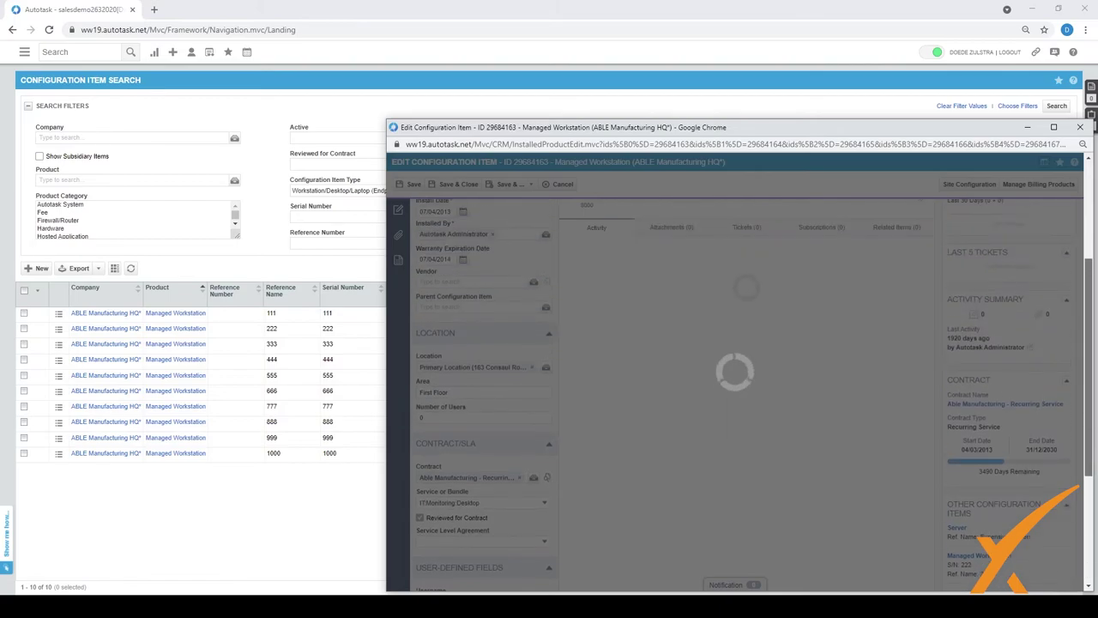
pyautogui.scroll(3, 1089, 257)
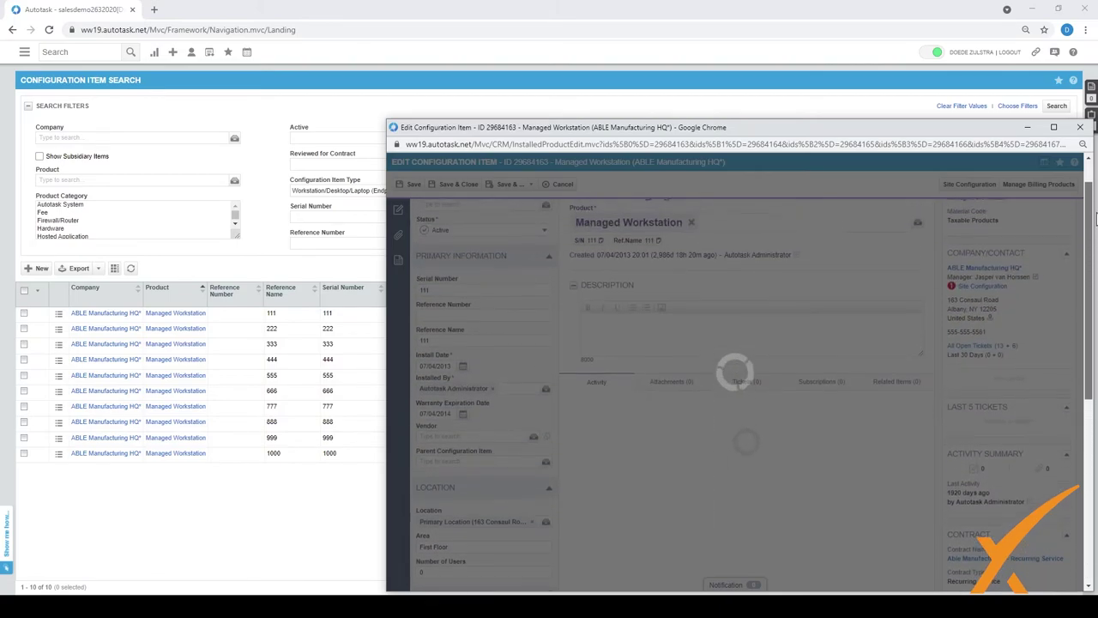
pyautogui.scroll(1, 1090, 215)
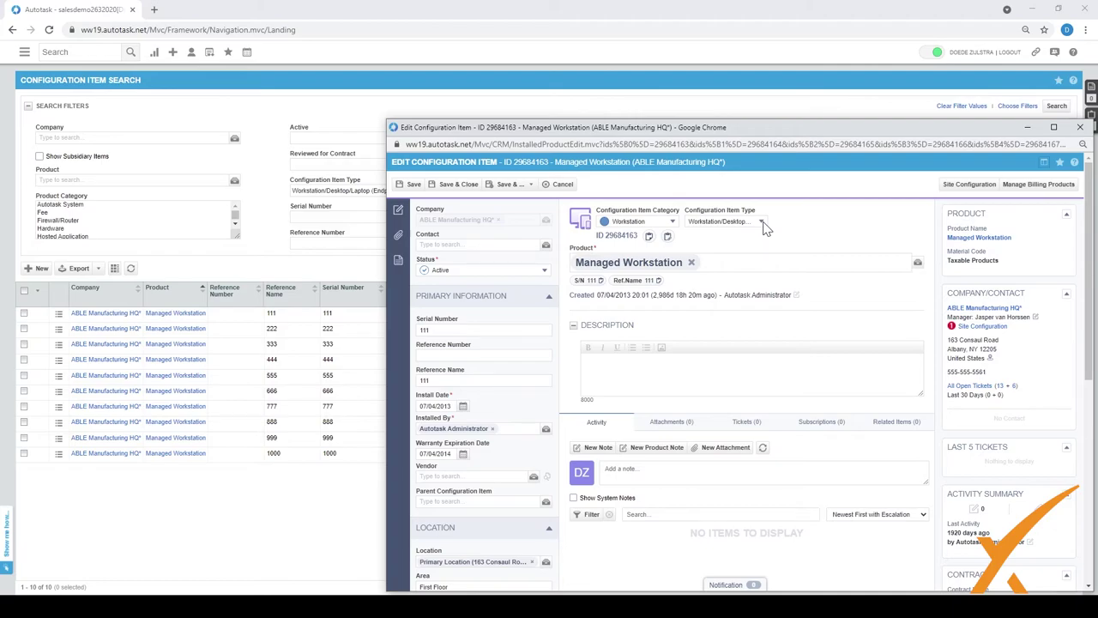
pyautogui.click(761, 222)
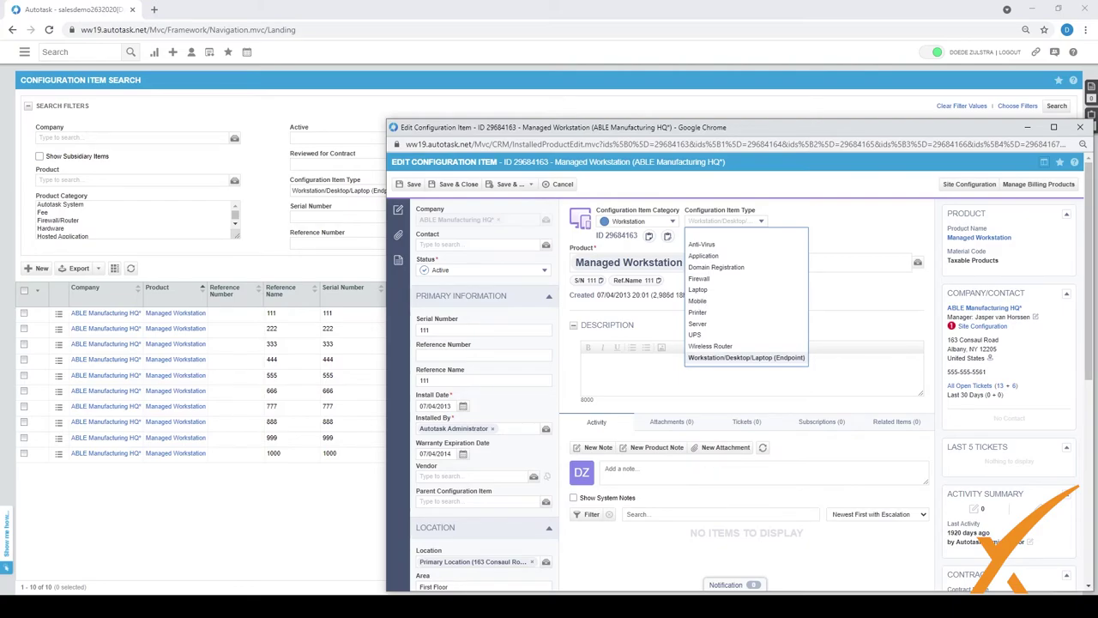
pyautogui.click(697, 289)
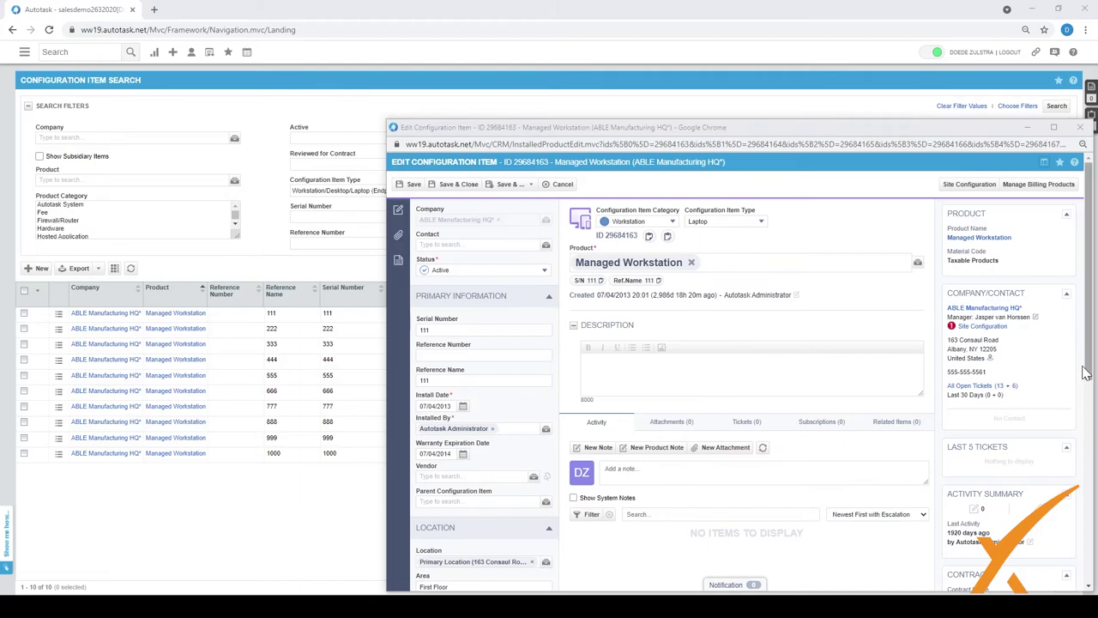
pyautogui.click(410, 184)
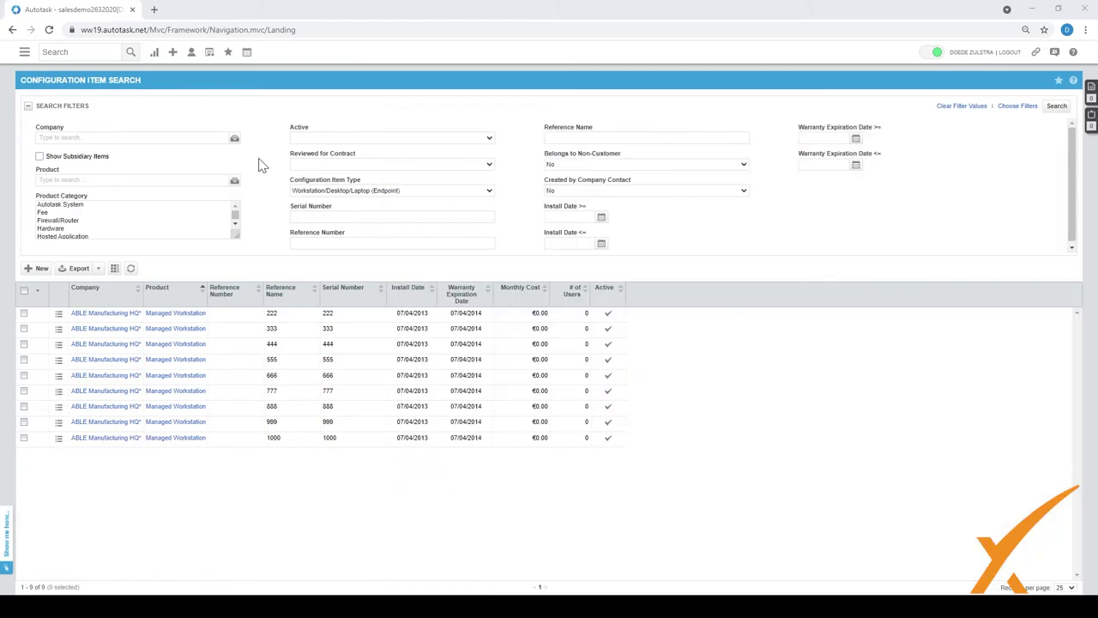
# Go to ADMIN from the main menu and expand the Configuration Items category
pyautogui.click(23, 53)
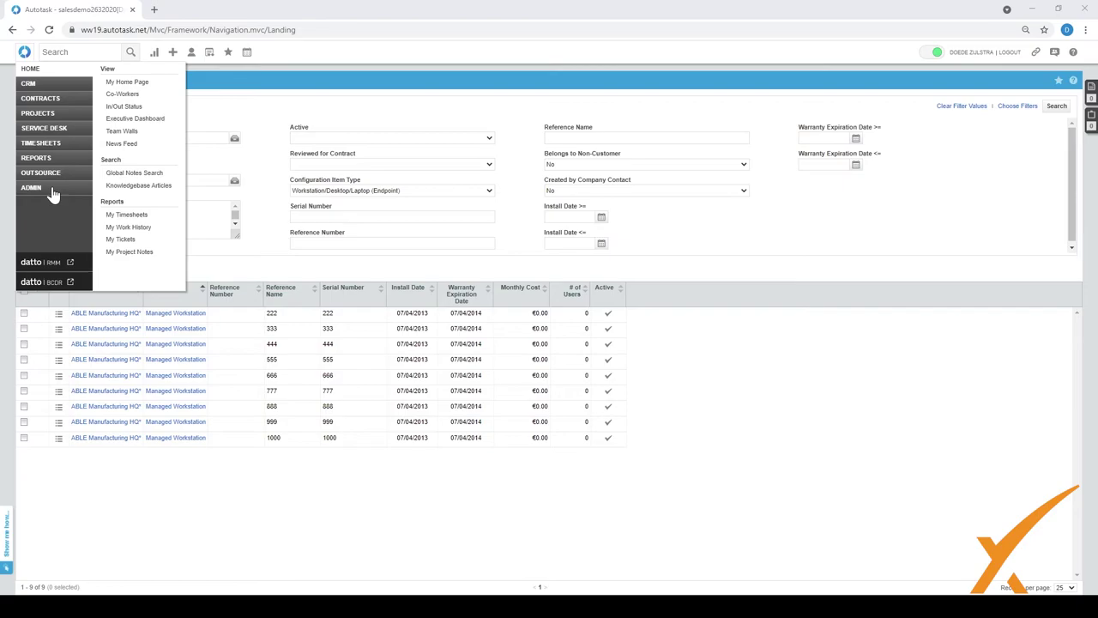
pyautogui.moveTo(53, 196)
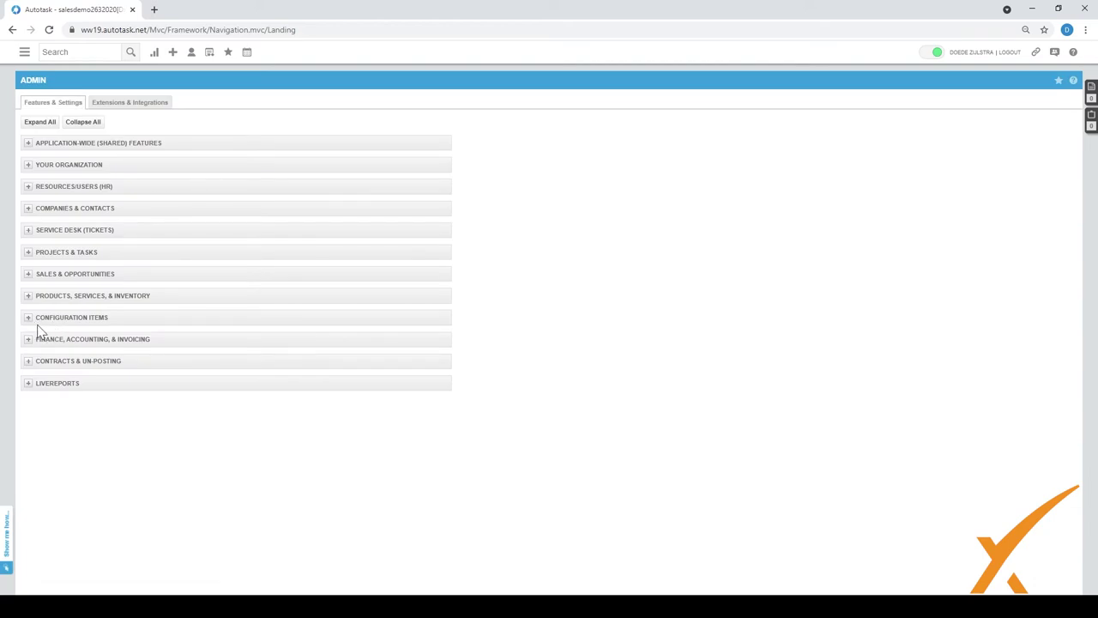
pyautogui.click(28, 319)
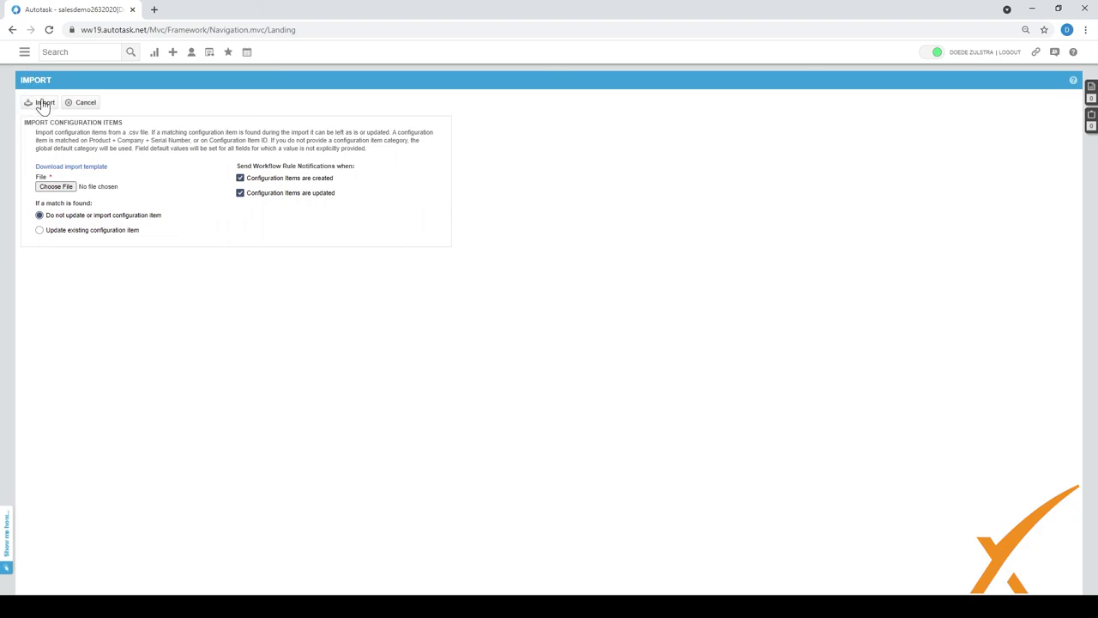
# Return to the Admin settings via the main menu and re-expand Configuration Items
pyautogui.click(24, 53)
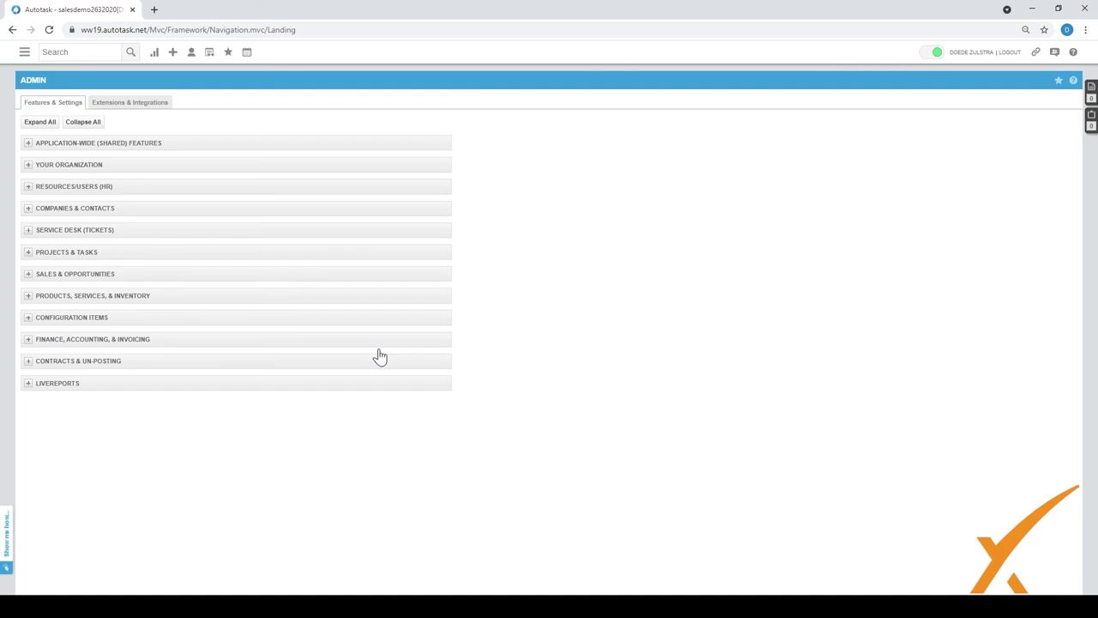
pyautogui.click(380, 317)
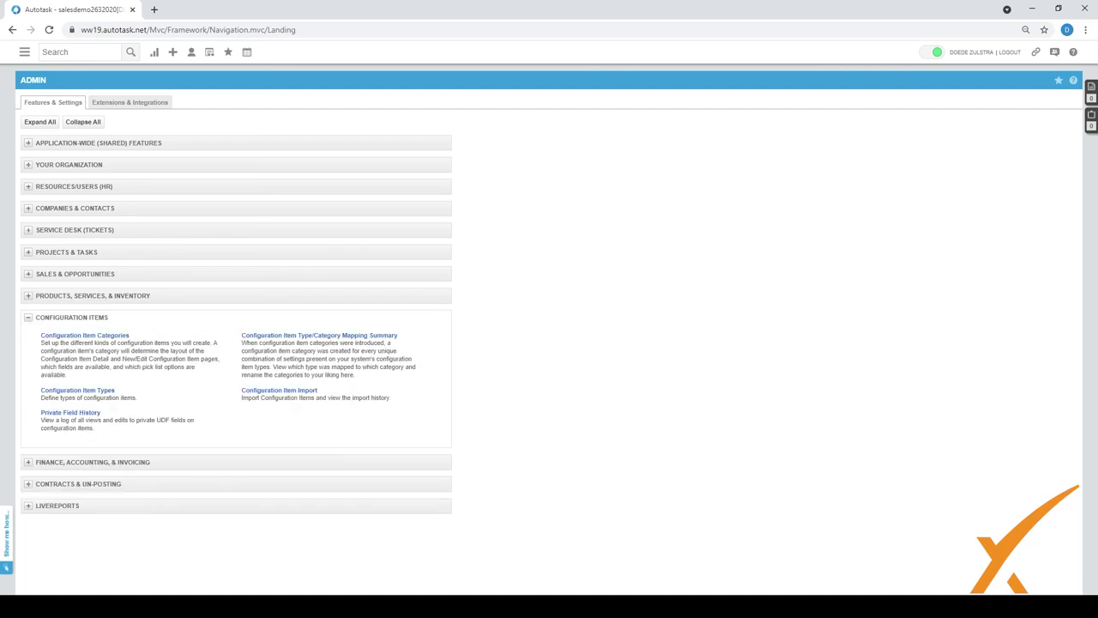